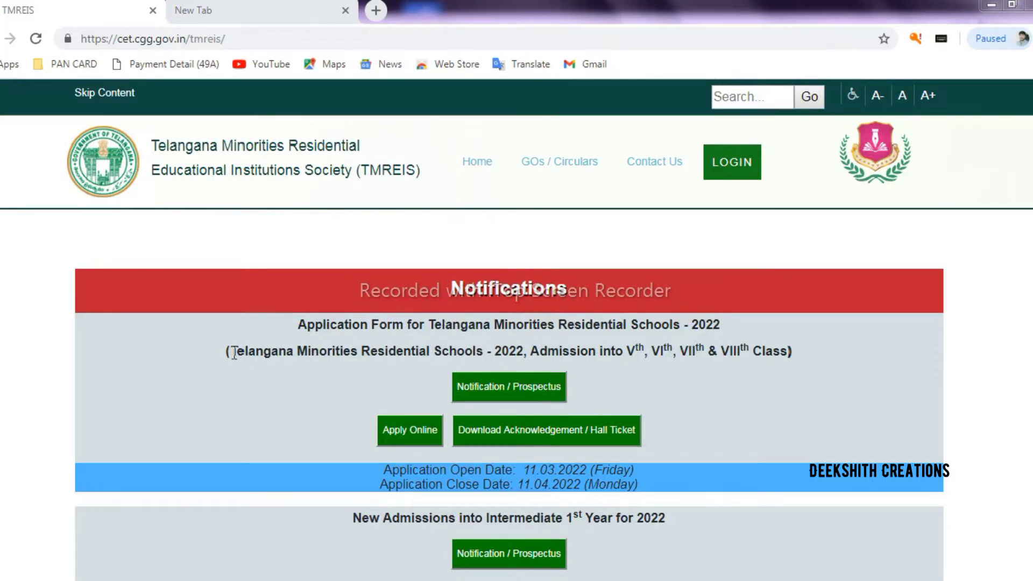
- Examine the 2022 residential schools notification for the eligible classes and the application open and close dates
drag(230, 351, 813, 357)
click(815, 353)
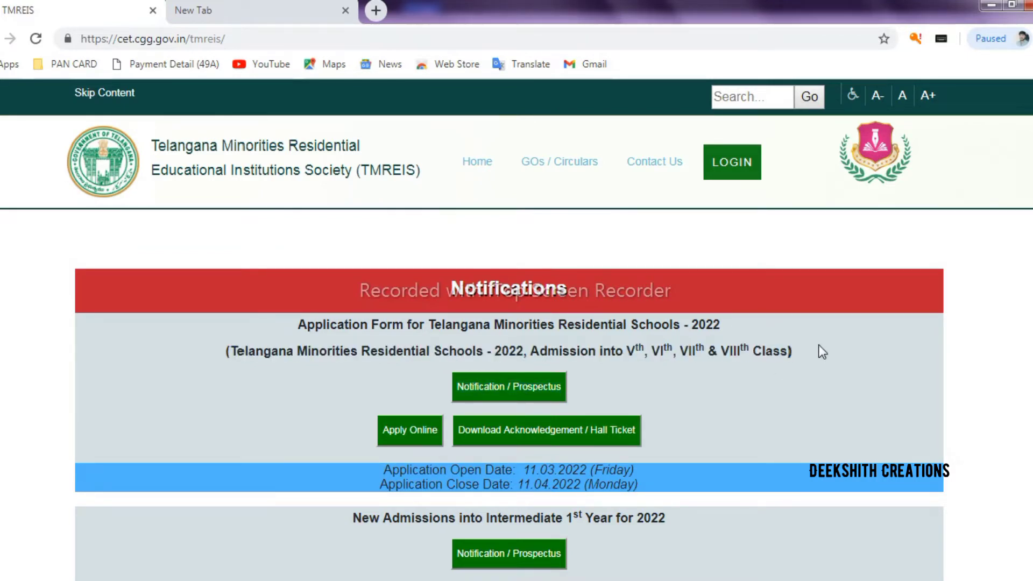
scroll(818, 350, down, 1)
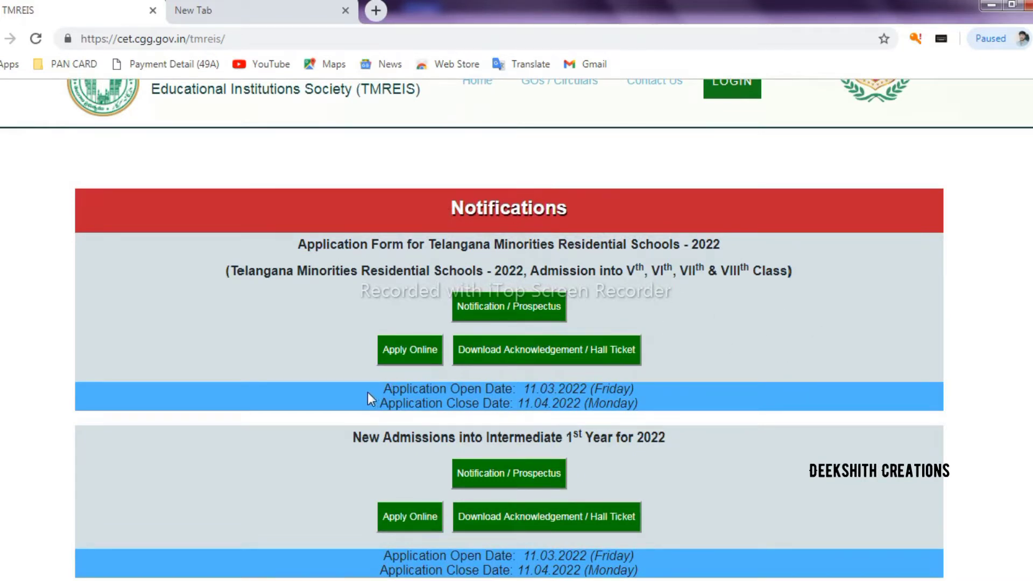
drag(382, 389, 609, 389)
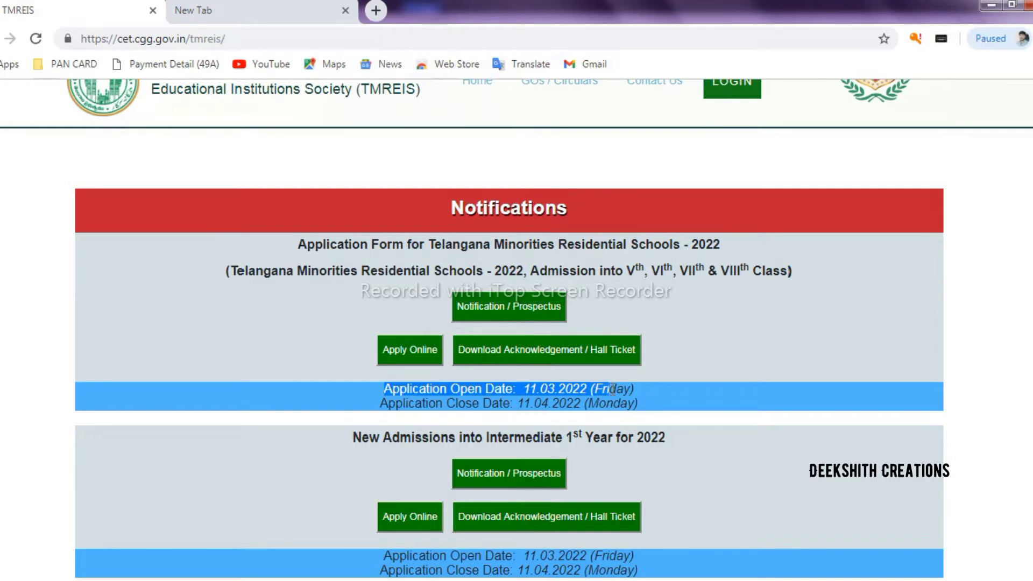
click(377, 406)
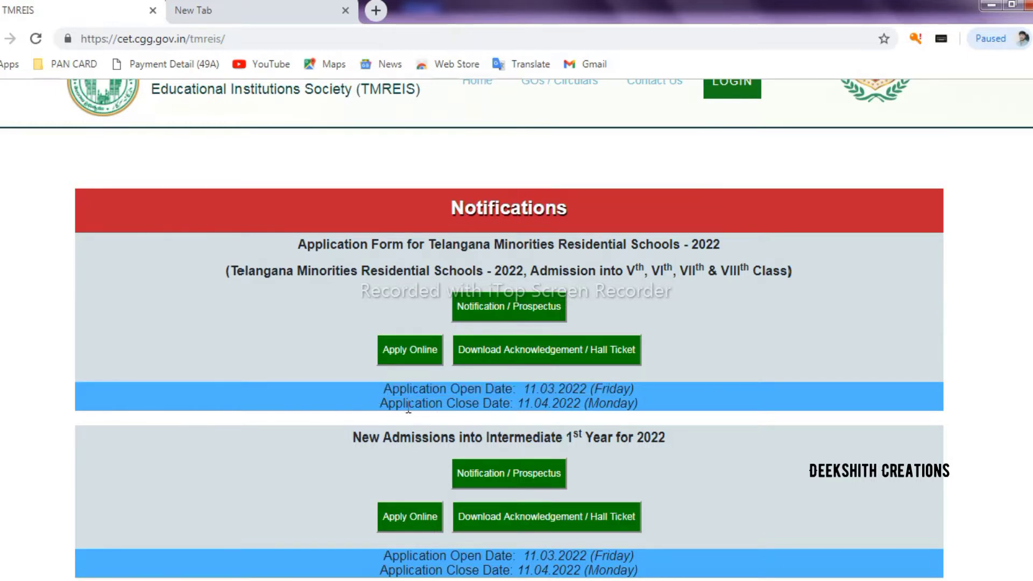
drag(376, 402, 569, 417)
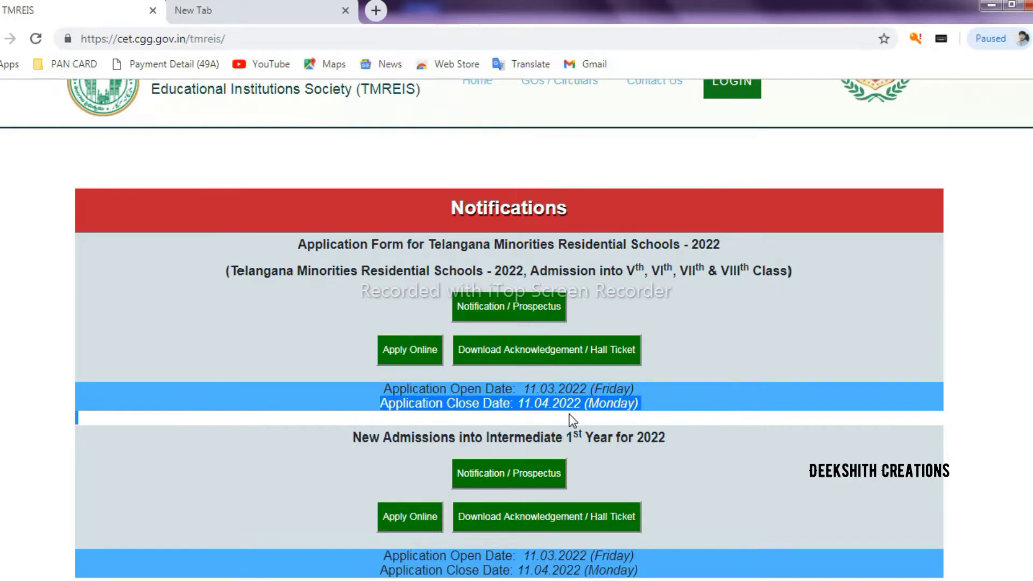
click(758, 405)
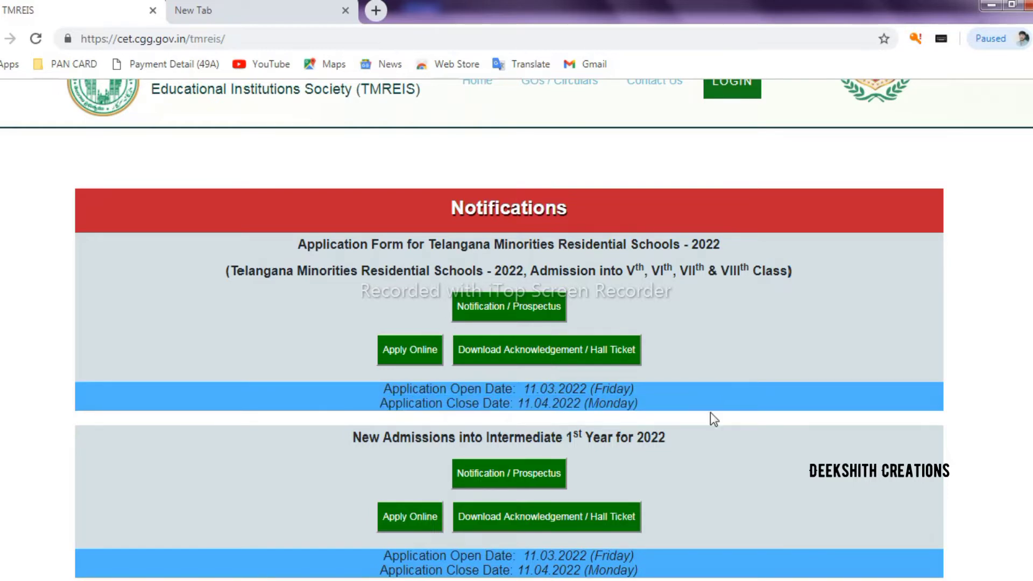
scroll(711, 415, up, 2)
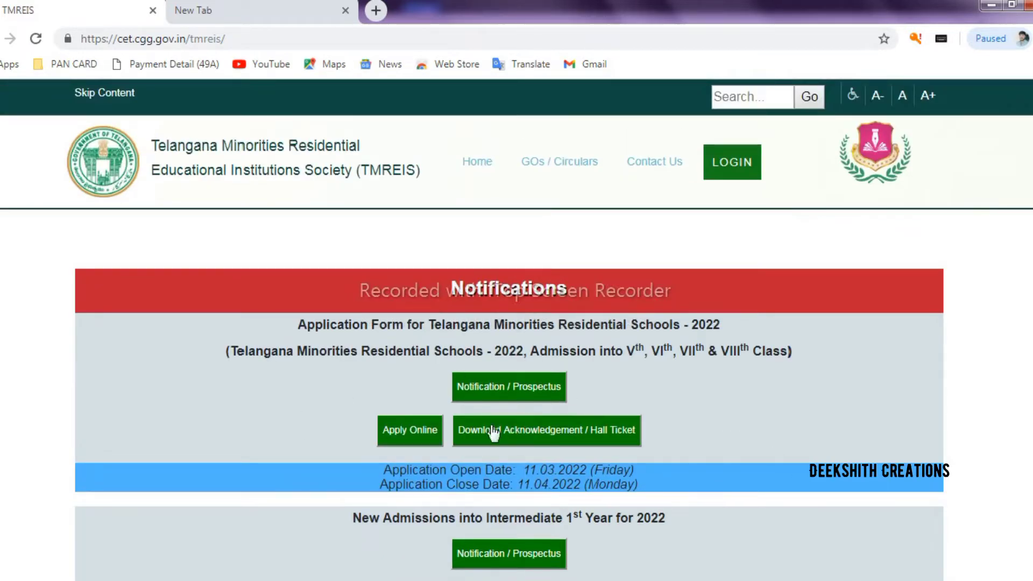
- Open the online application form for Telangana Minorities Residential Schools 2022, admission into classes V to VIII
click(417, 444)
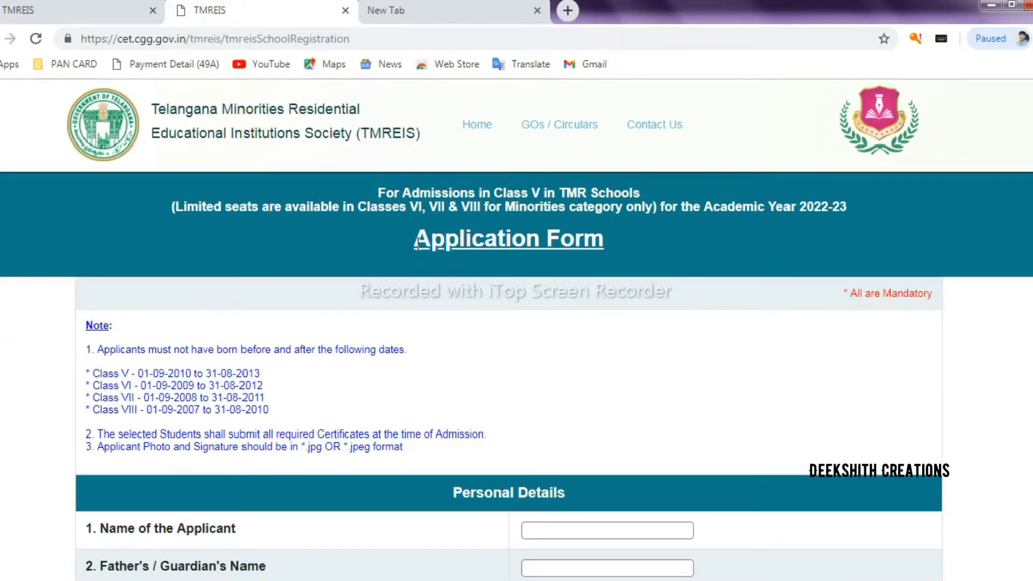
drag(421, 238, 586, 240)
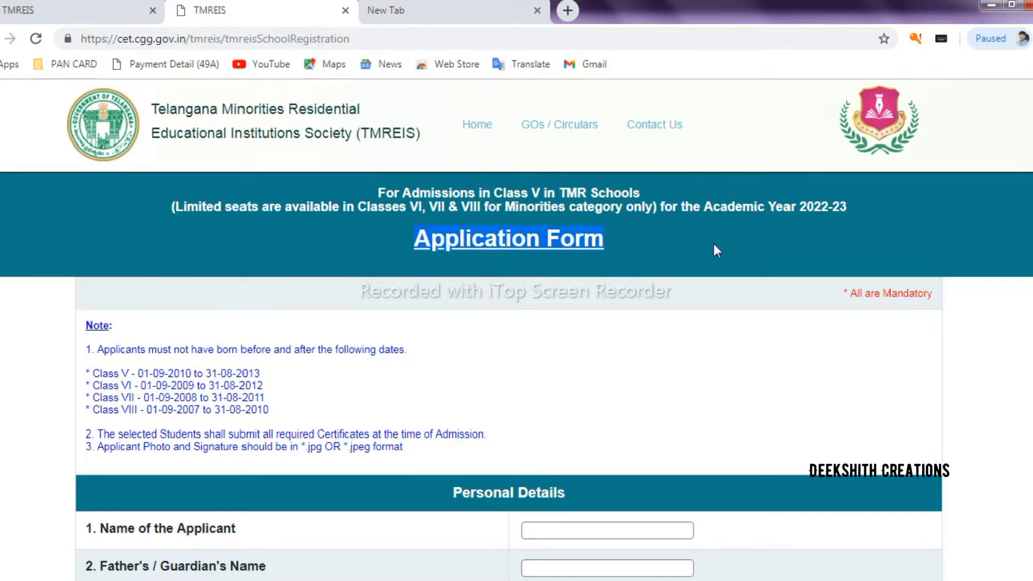
click(673, 231)
- Look through the application form from Personal Details to the school preference and exam centre sections
scroll(711, 298, down, 5)
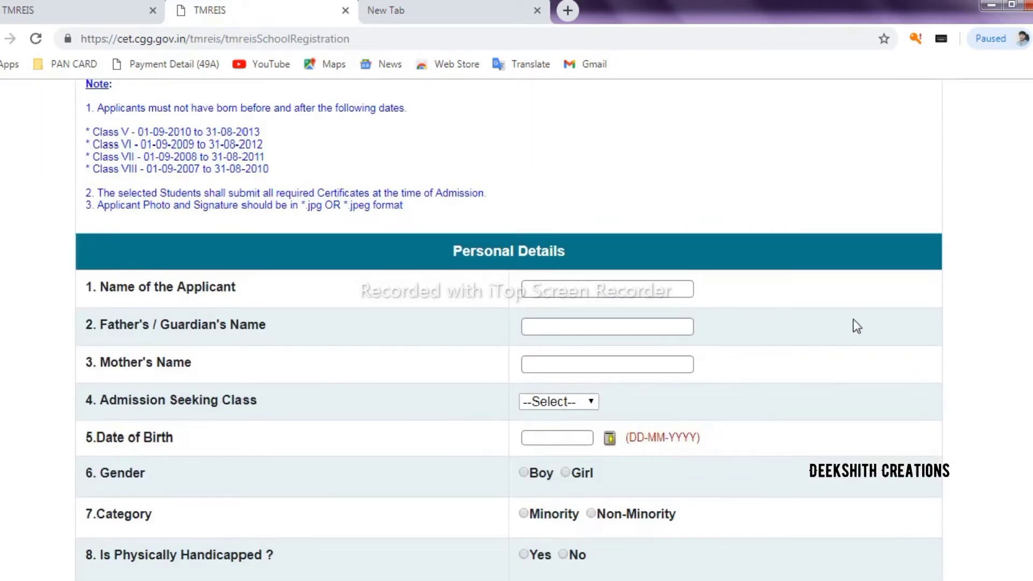
scroll(852, 311, down, 2)
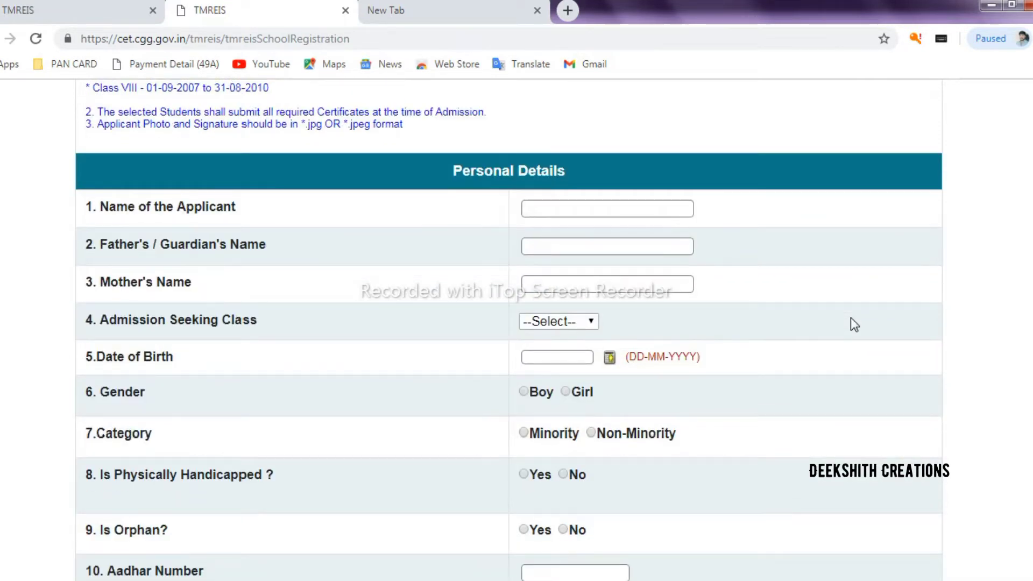
drag(499, 175, 553, 187)
click(569, 204)
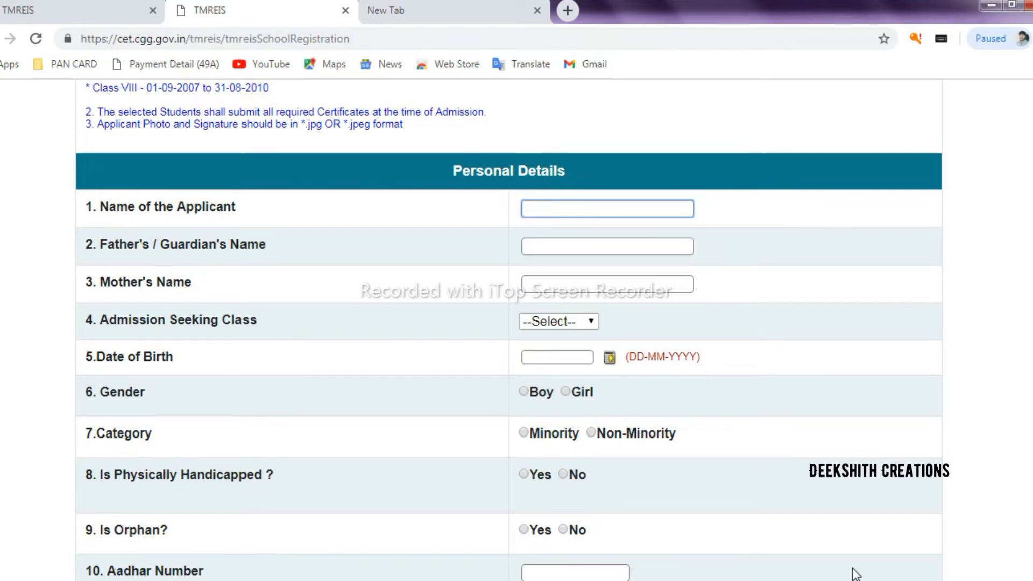
scroll(704, 334, down, 8)
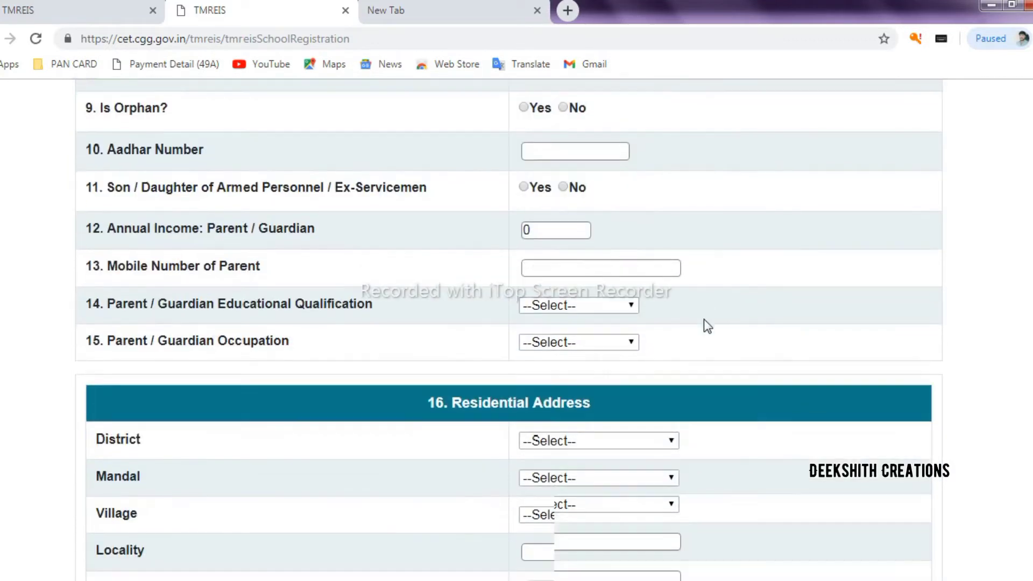
scroll(704, 319, down, 15)
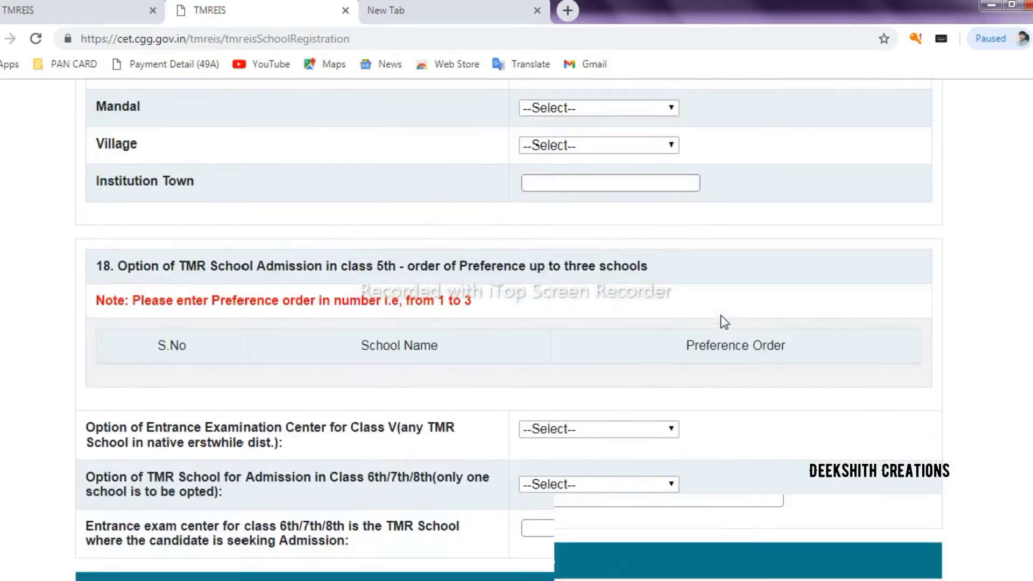
scroll(724, 322, down, 2)
scroll(729, 369, down, 4)
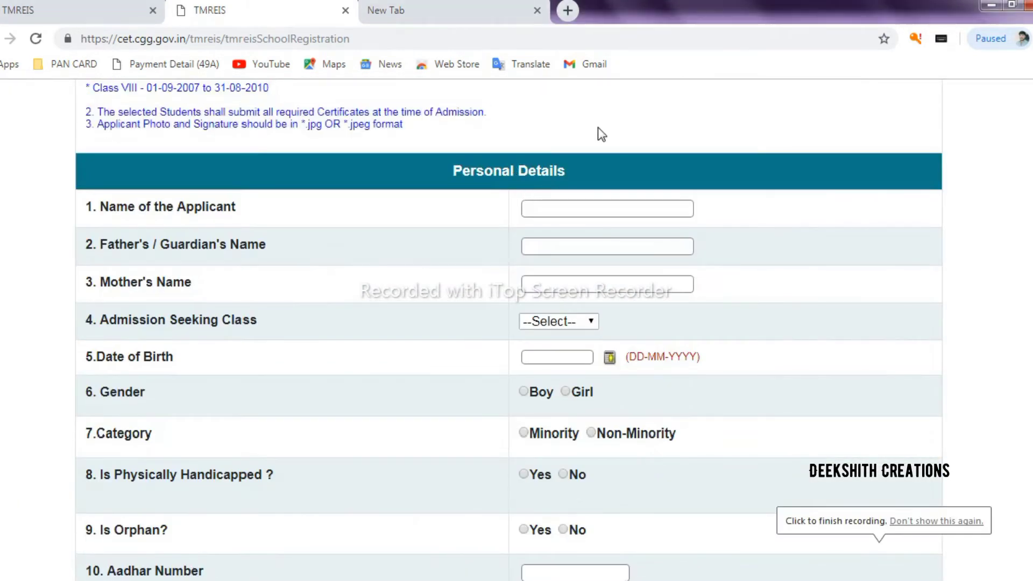
- Review the applicant's, father's or guardian's, and mother's name fields in Personal Details
scroll(599, 129, down, 2)
drag(93, 125, 237, 134)
click(551, 125)
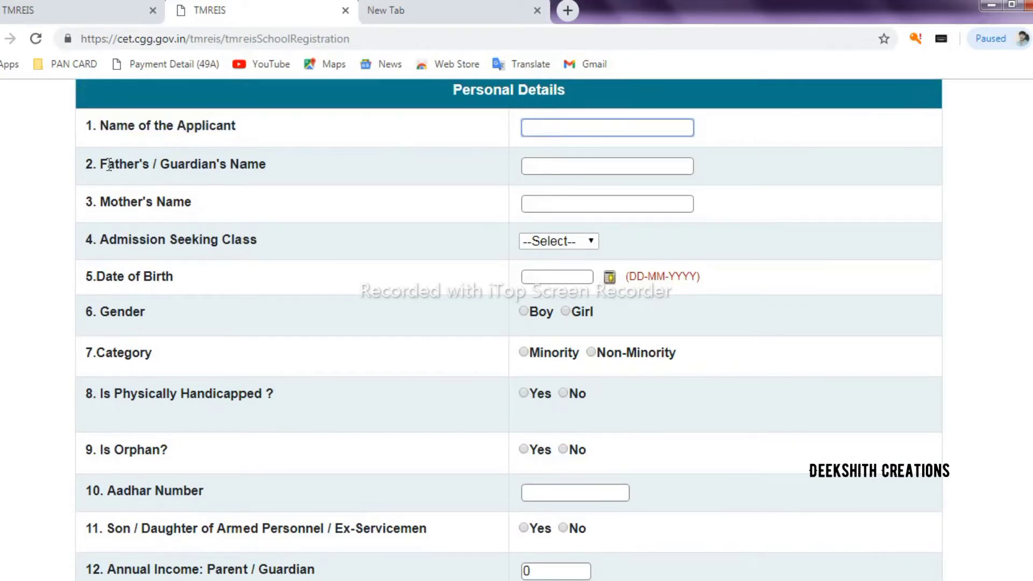
drag(97, 166, 505, 171)
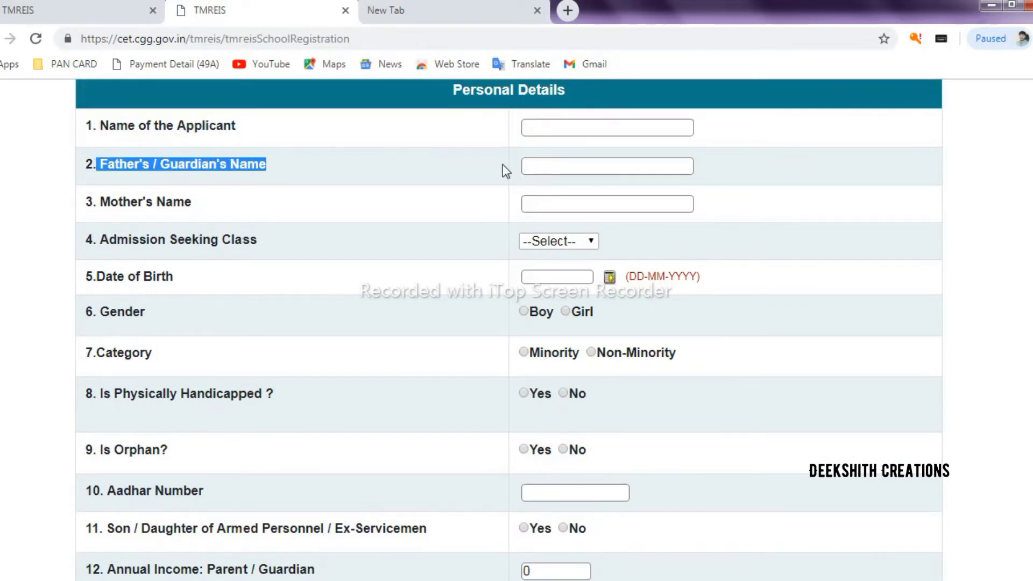
click(536, 167)
drag(100, 203, 196, 204)
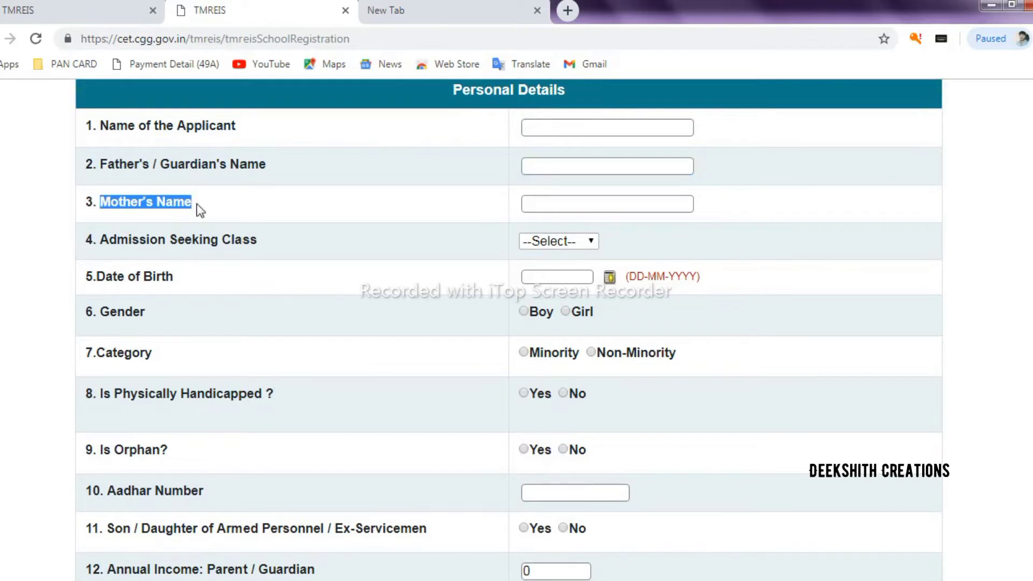
click(659, 201)
- Set the Admission Seeking Class to VIII Class and dismiss the class and date of birth alert
drag(99, 238, 263, 237)
click(578, 241)
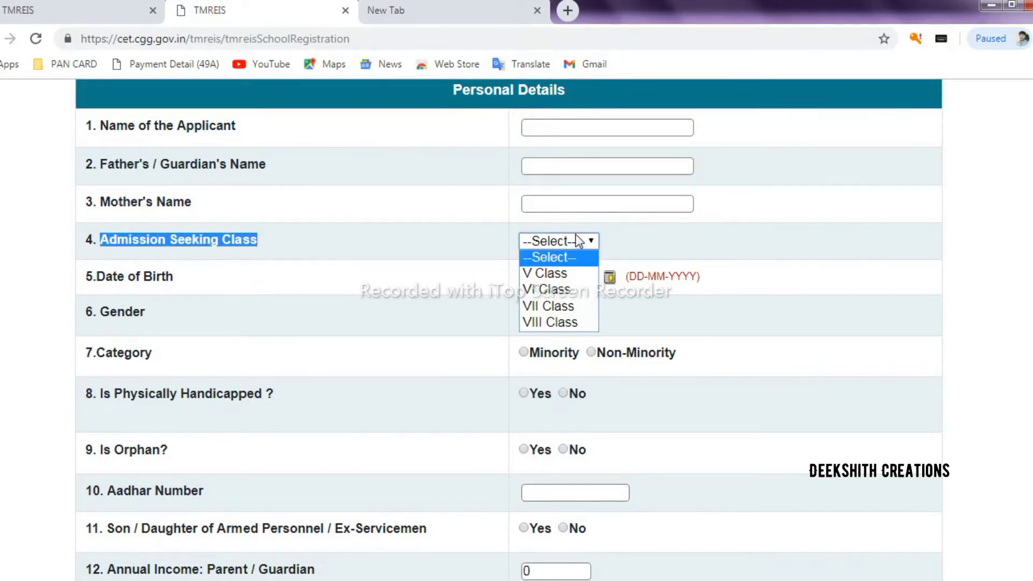
click(556, 321)
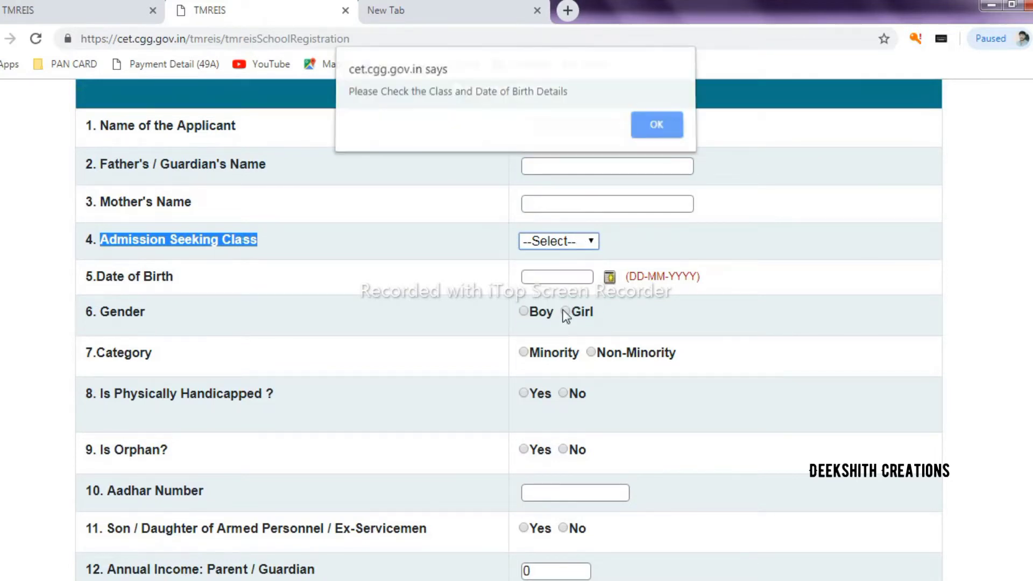
click(656, 130)
- Review the Date of Birth and Gender fields in Personal Details
scroll(104, 196, down, 2)
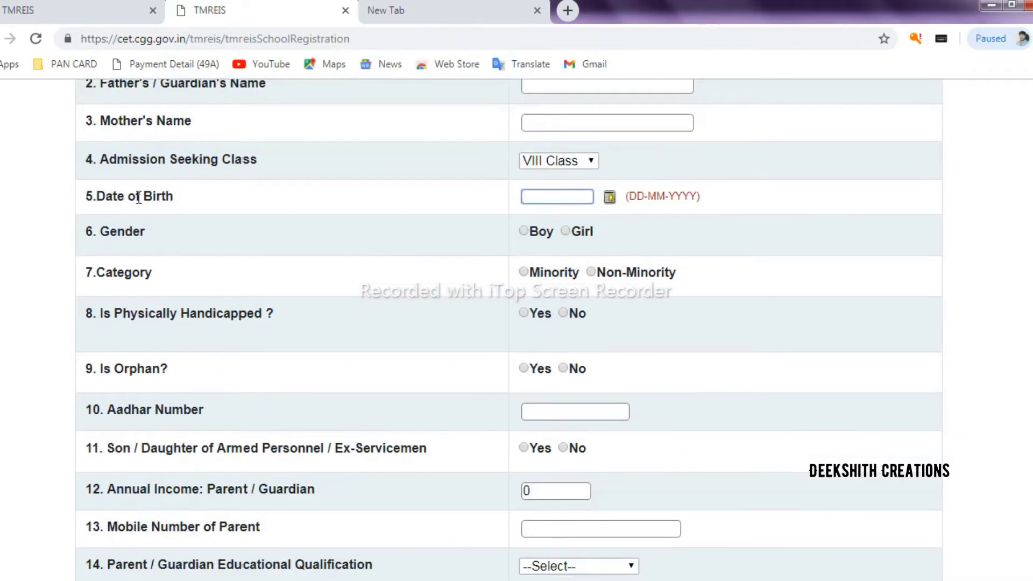
drag(104, 196, 286, 196)
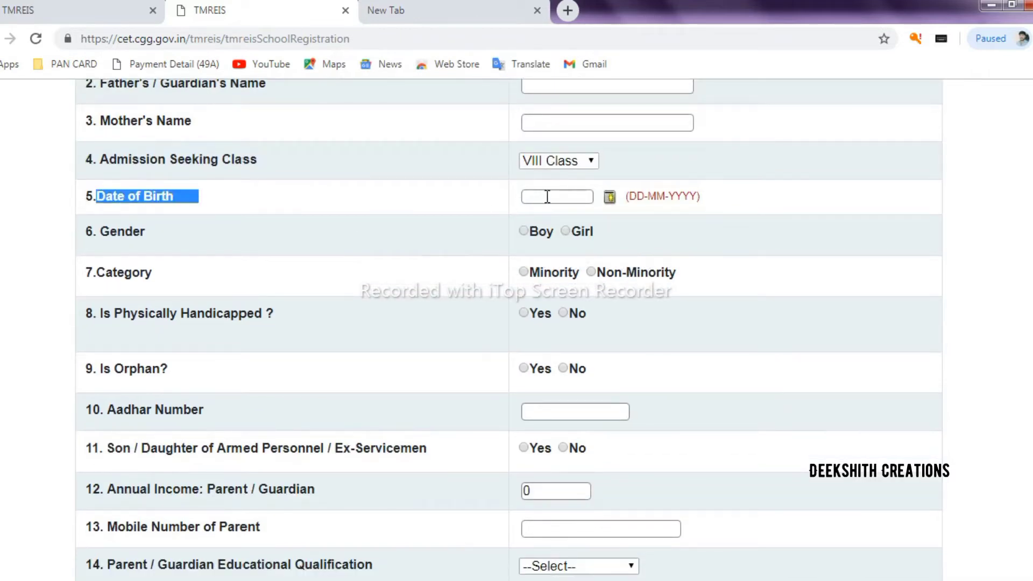
drag(100, 231, 206, 235)
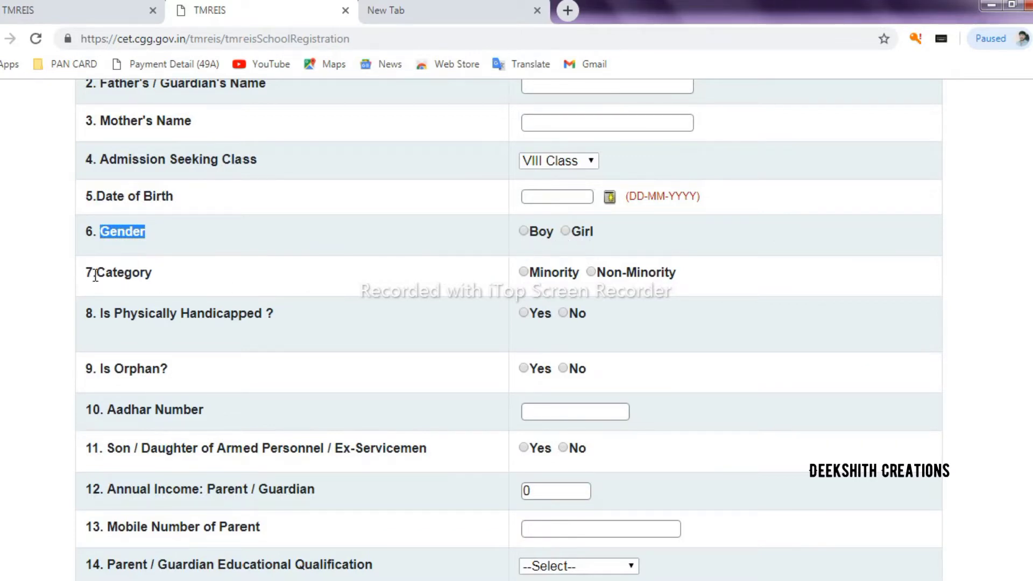
- Set the category to Minority and check the Religion / Caste choices offered for it
drag(92, 273, 171, 282)
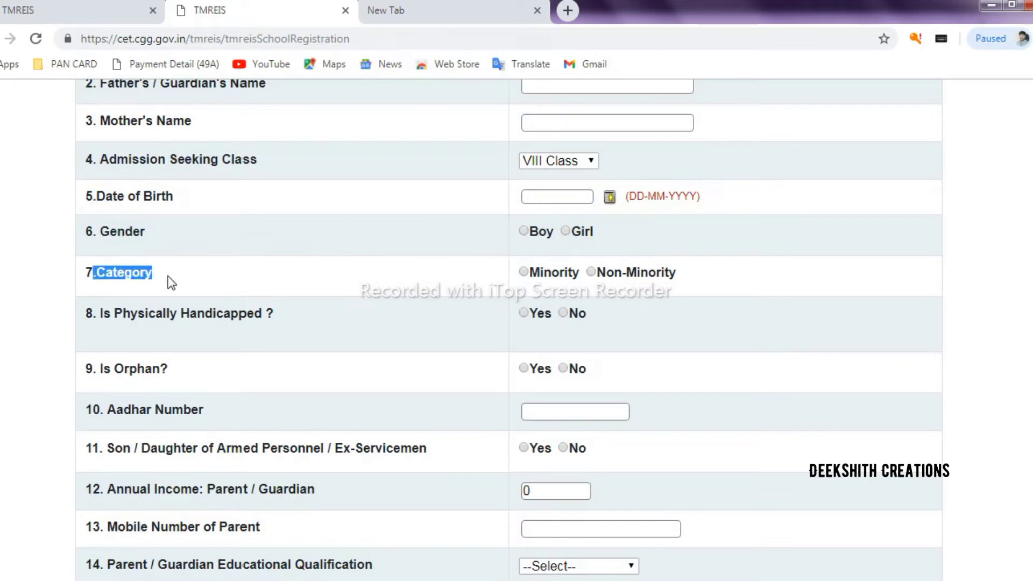
click(528, 273)
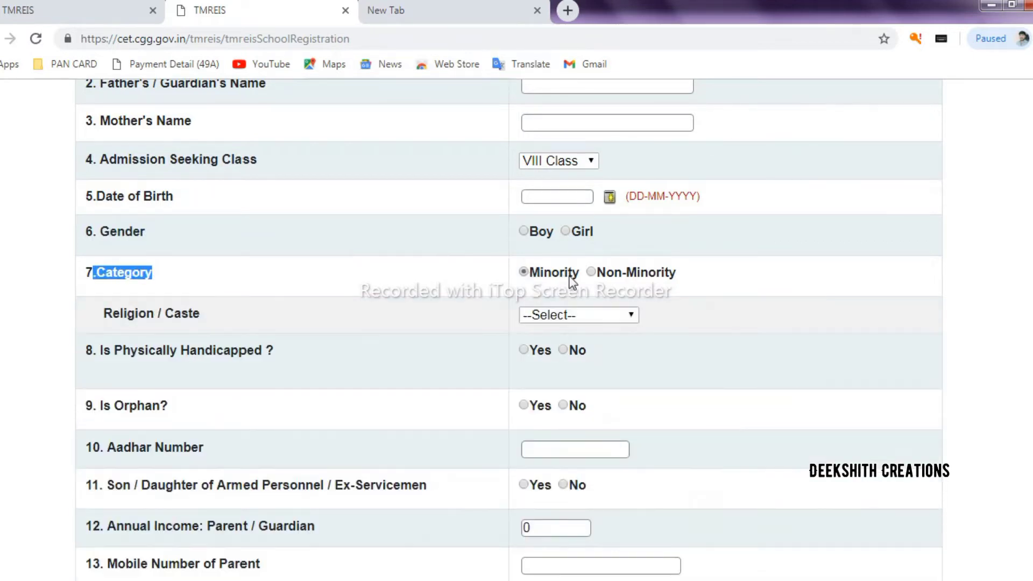
drag(99, 313, 164, 314)
click(578, 318)
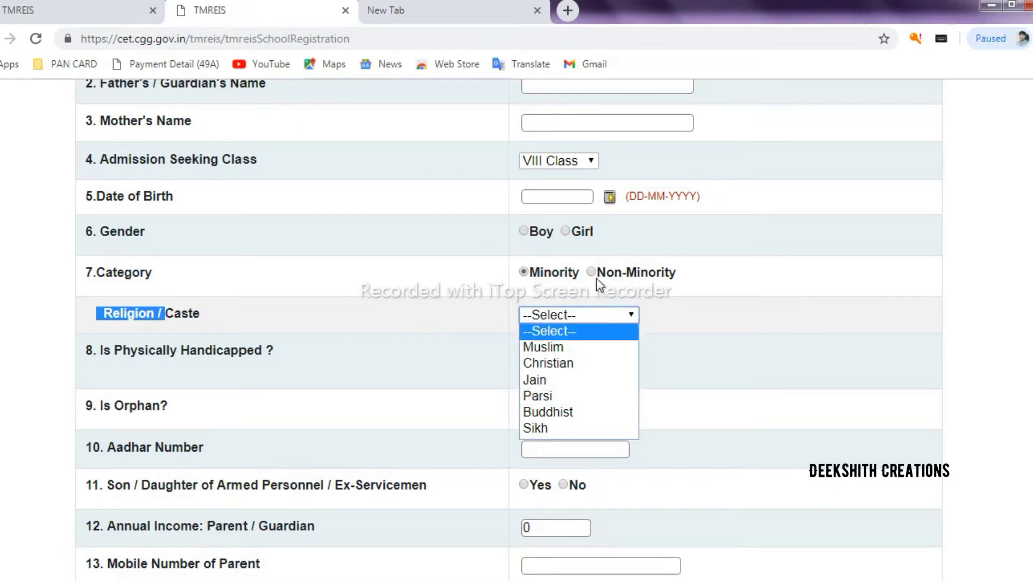
click(581, 286)
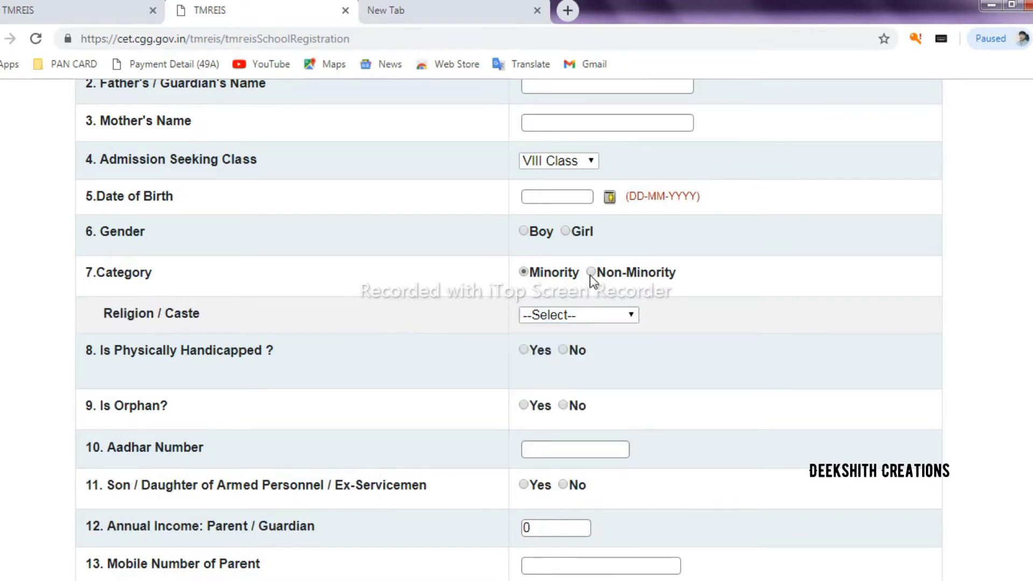
- Check the Religion / Caste choices under the Non-Minority category and return the category to Minority
click(590, 273)
click(655, 130)
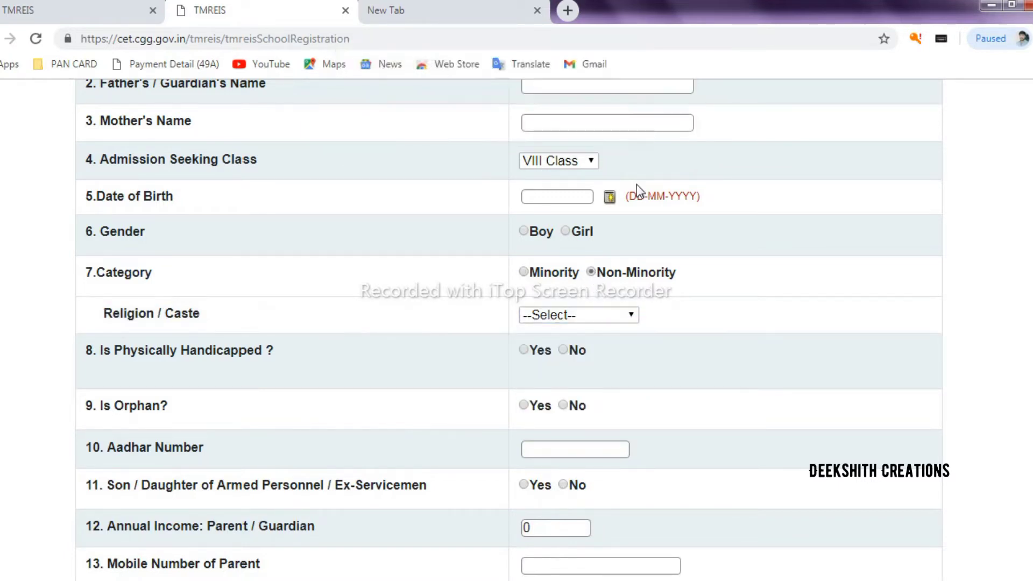
click(586, 315)
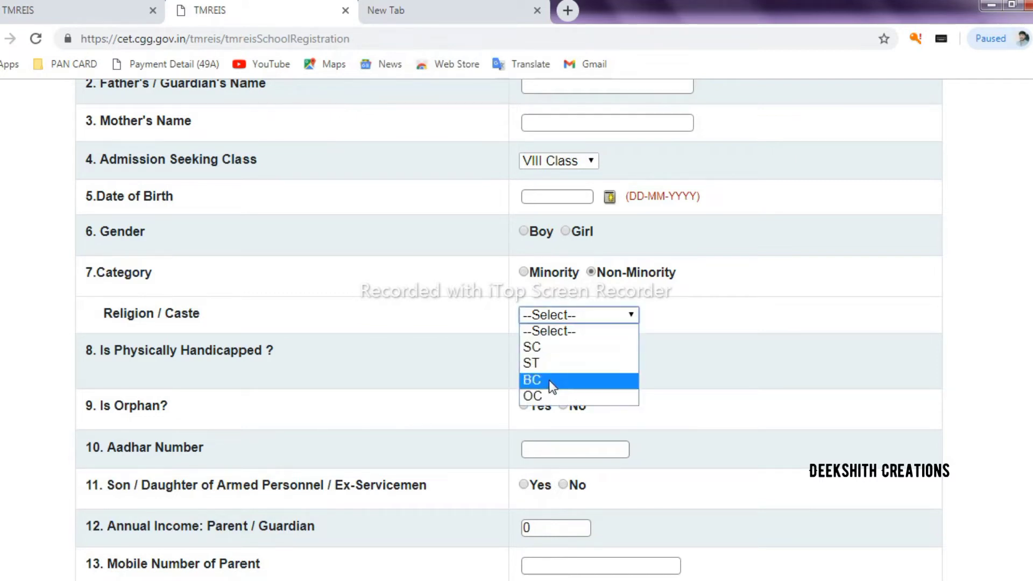
click(737, 316)
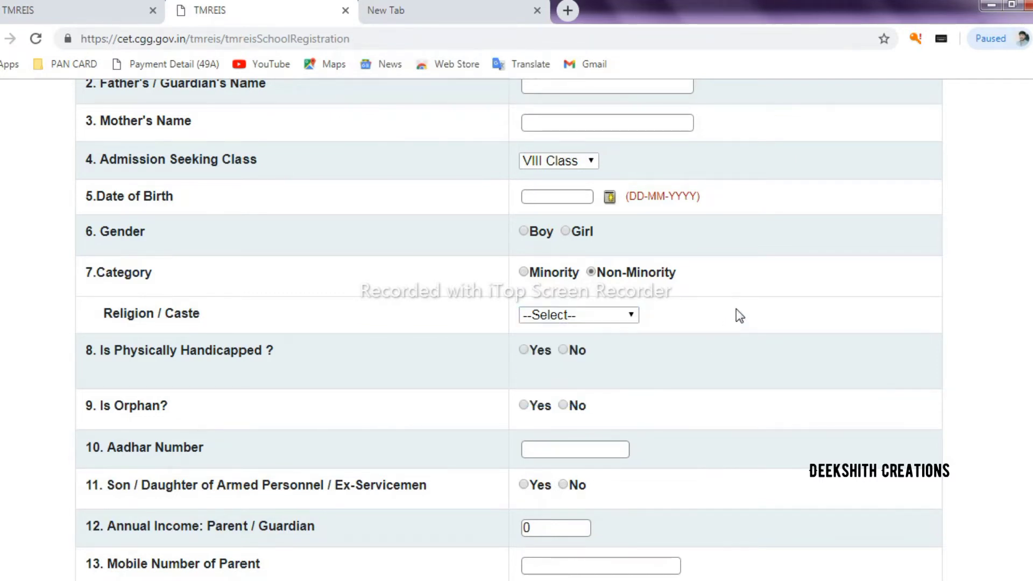
scroll(736, 309, down, 3)
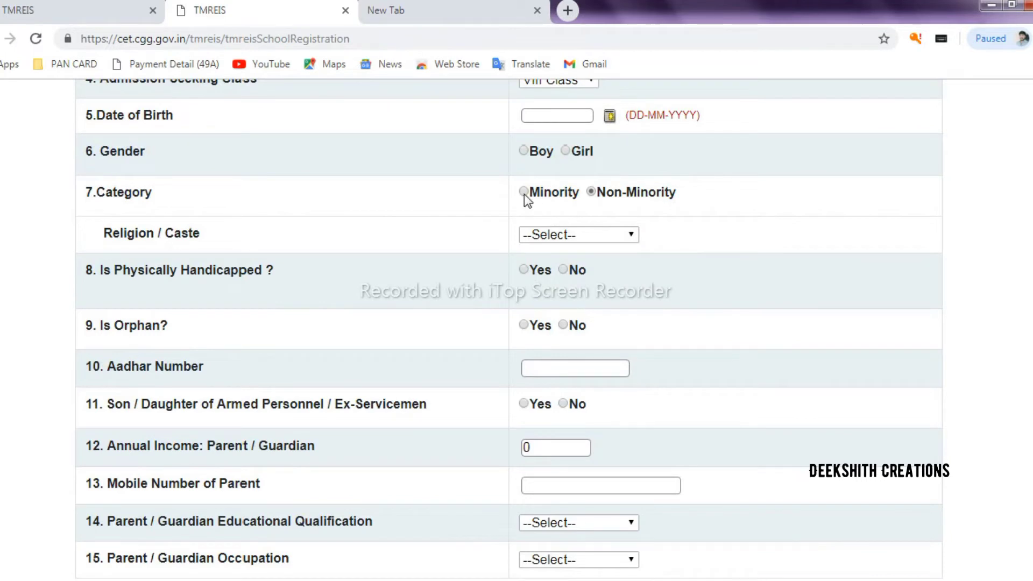
click(529, 192)
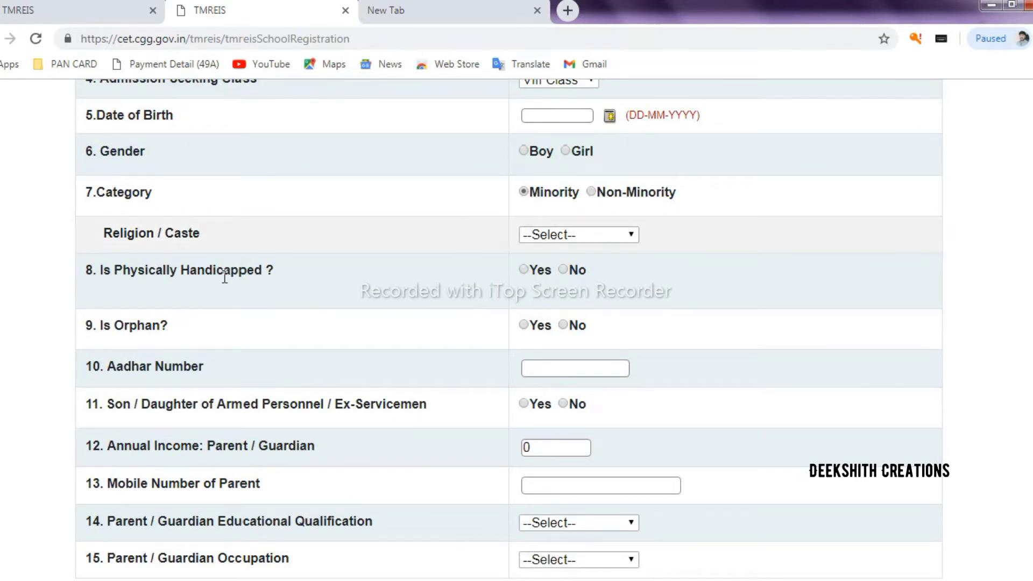
- Review the Physically Handicapped, Orphan and Aadhar Number fields in Personal Details
drag(103, 270, 495, 312)
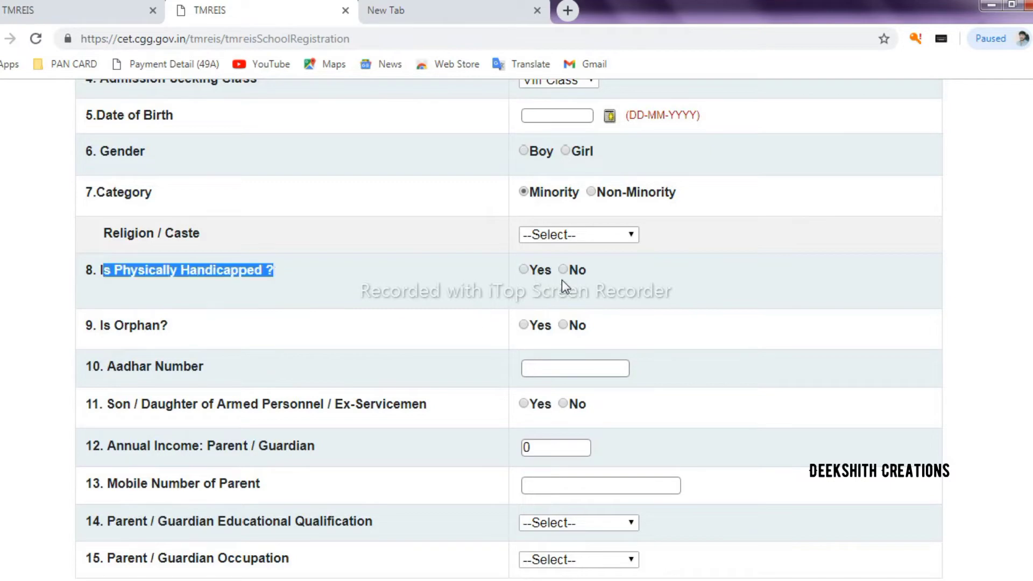
scroll(615, 367, down, 3)
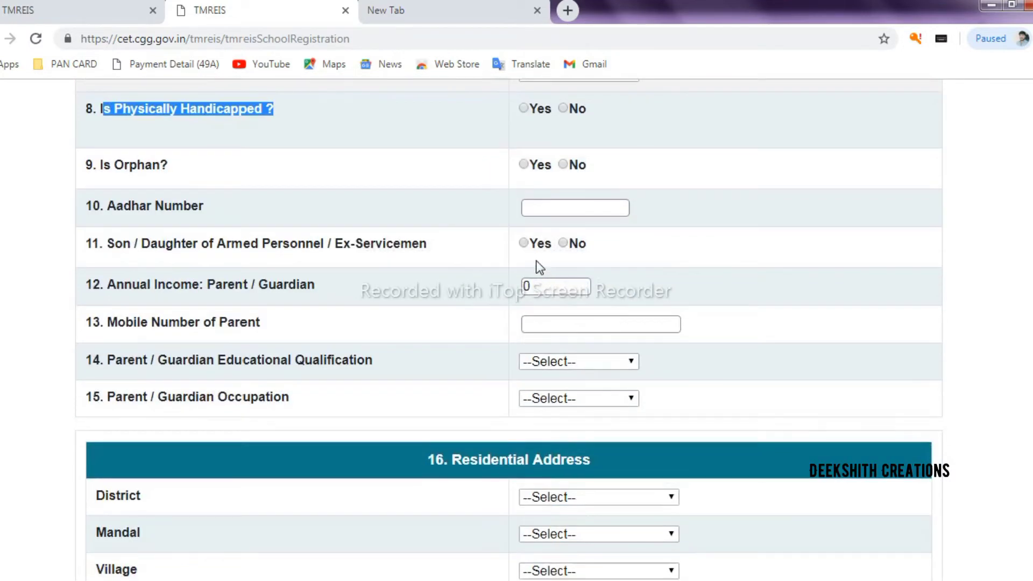
click(564, 207)
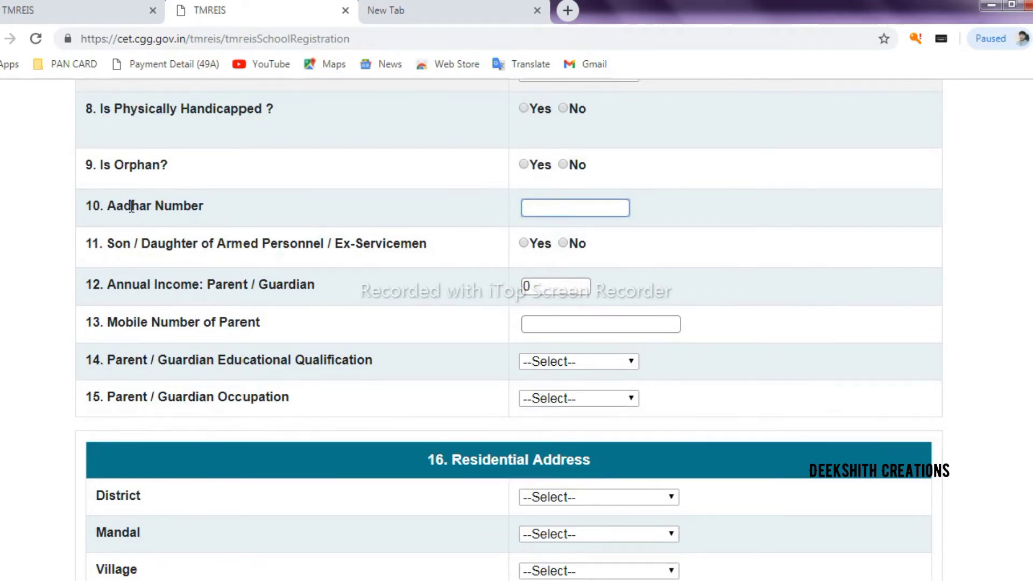
- Review the Aadhar Number, Armed Personnel / Ex-Servicemen, Annual Income and Mobile Number of Parent fields
drag(107, 206, 222, 215)
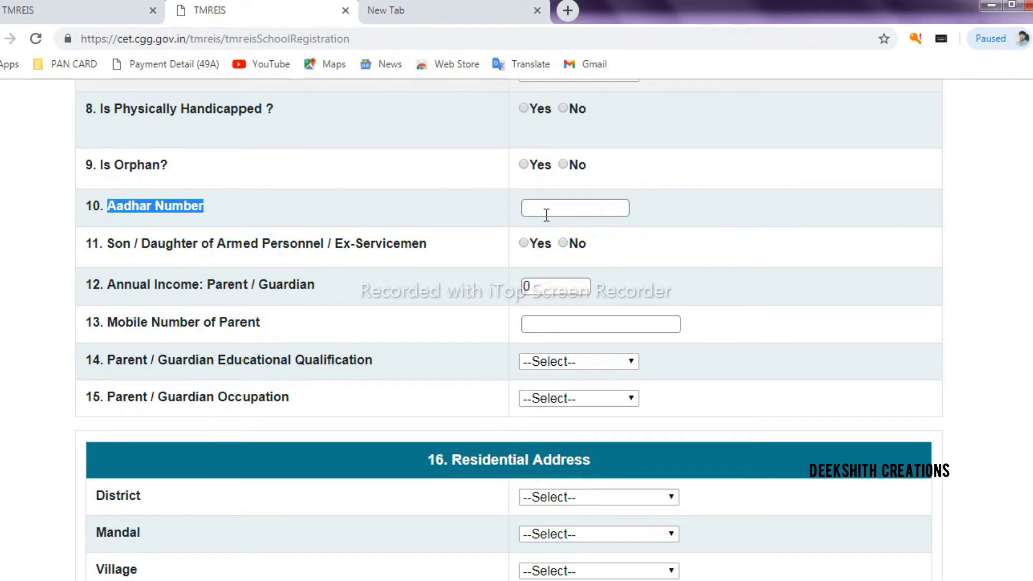
click(79, 244)
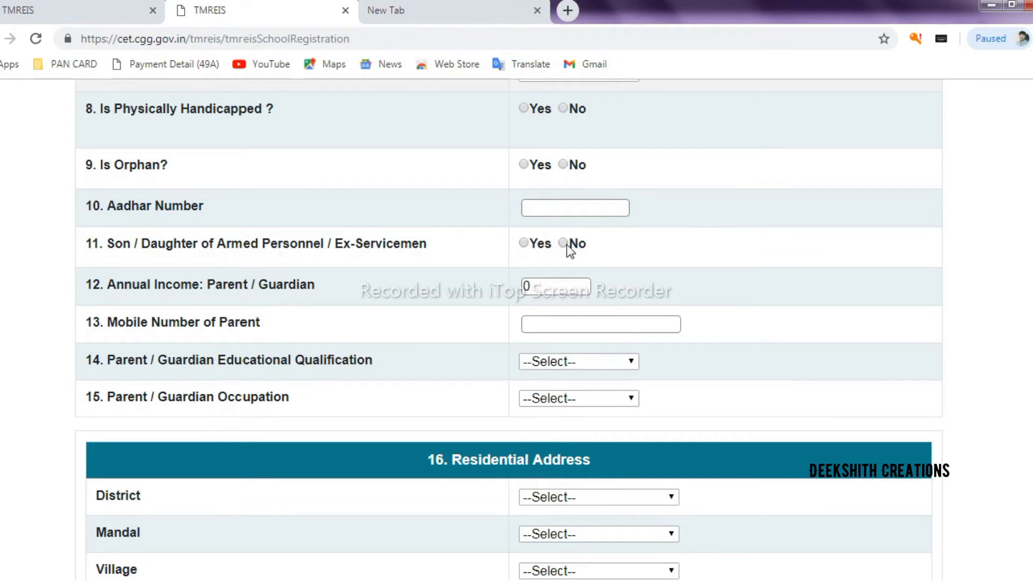
drag(85, 285, 344, 292)
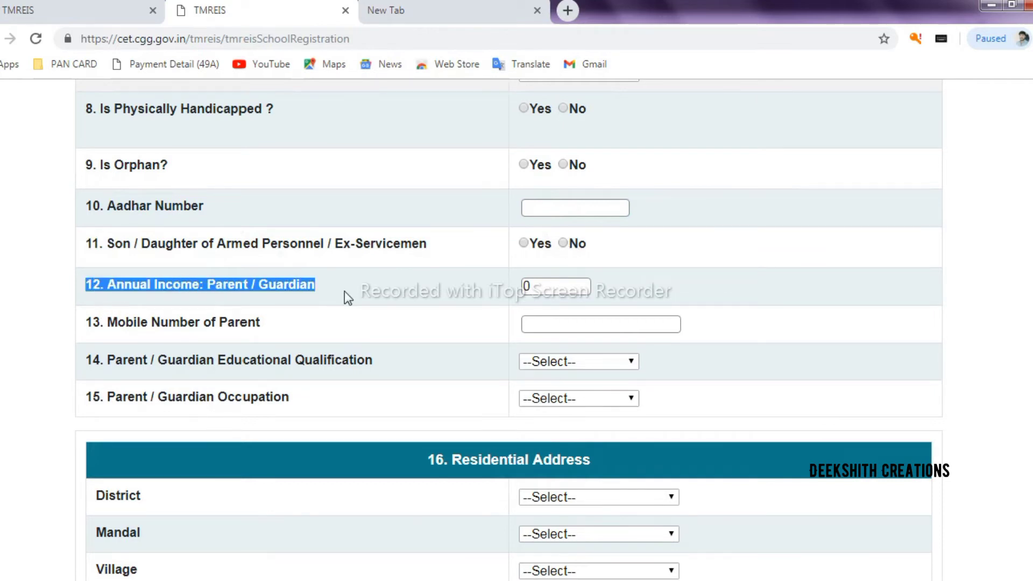
click(466, 301)
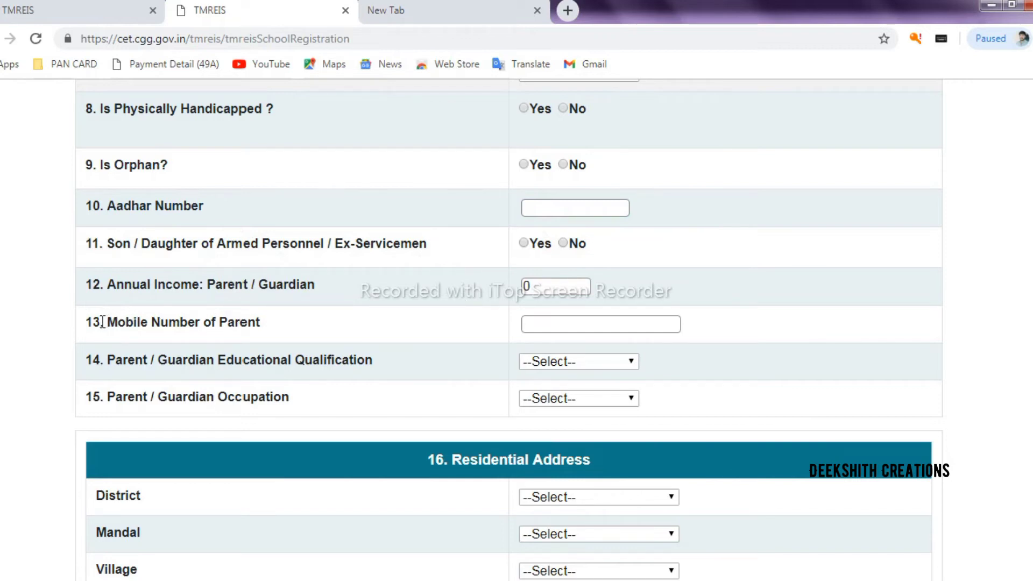
drag(102, 322, 269, 331)
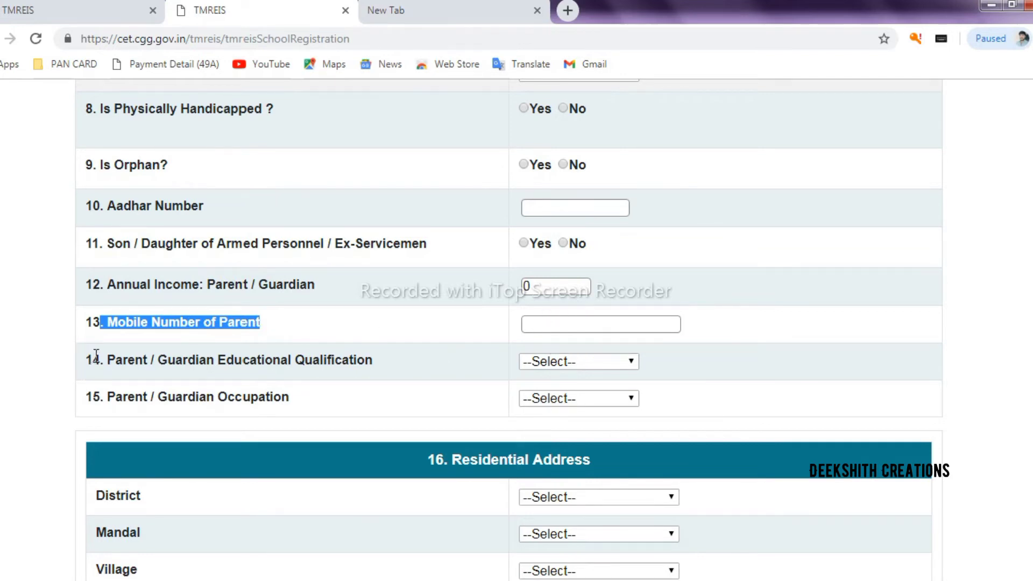
- Check the choices offered for Parent / Guardian Educational Qualification without selecting one
drag(93, 359, 399, 366)
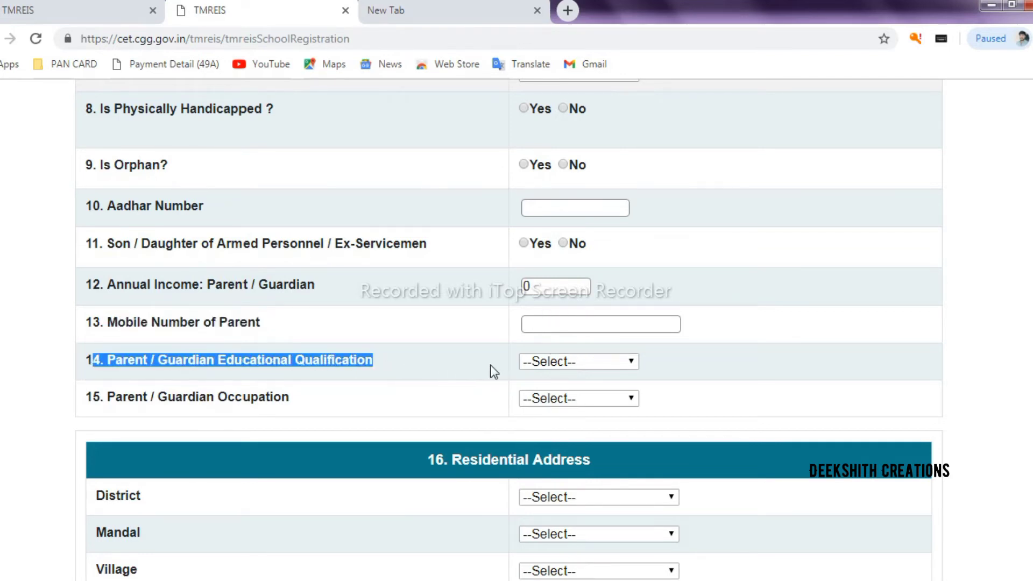
click(576, 364)
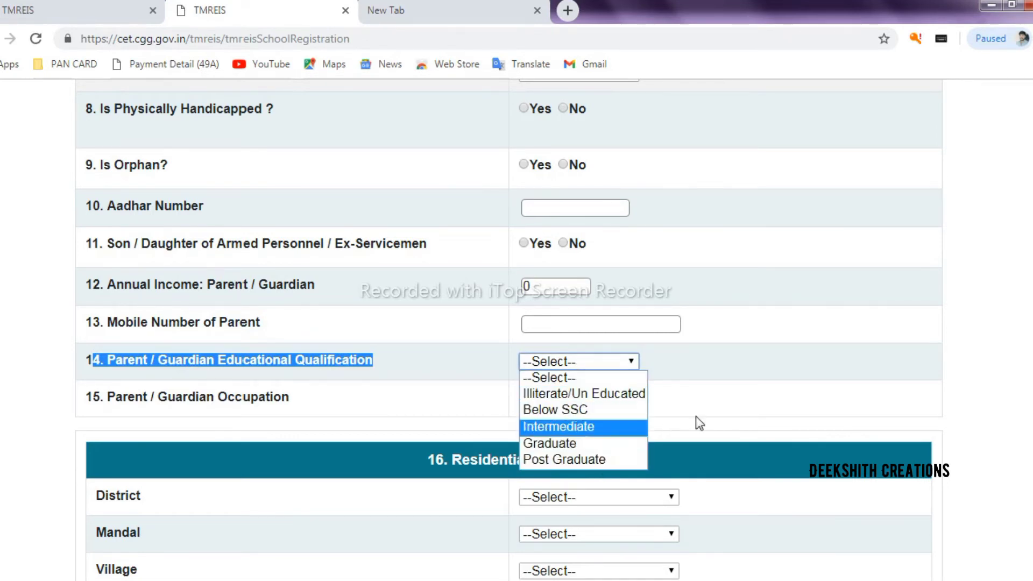
click(711, 396)
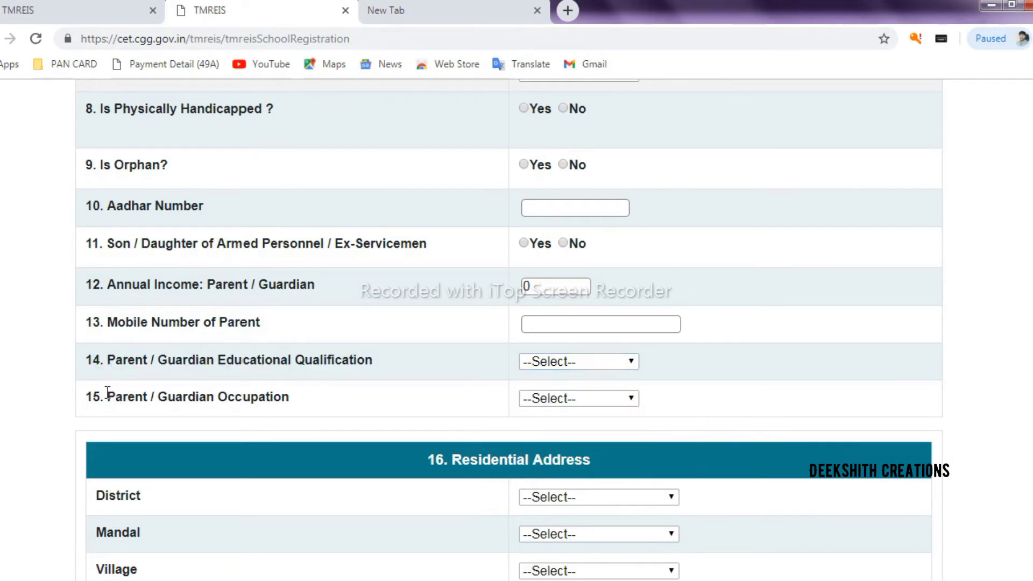
- Set the Parent / Guardian Occupation to Agricultural Labour
drag(107, 396, 322, 399)
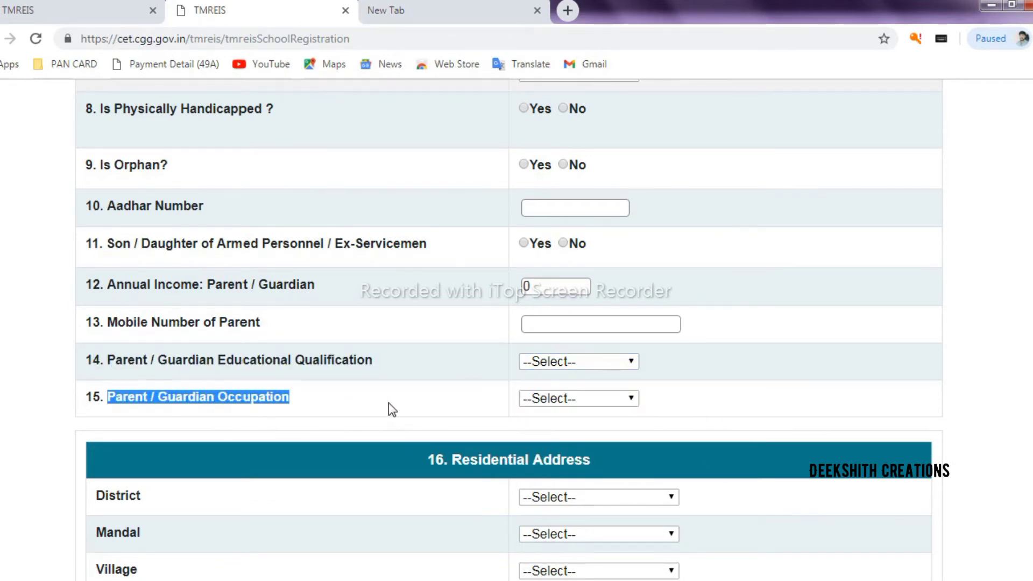
click(558, 397)
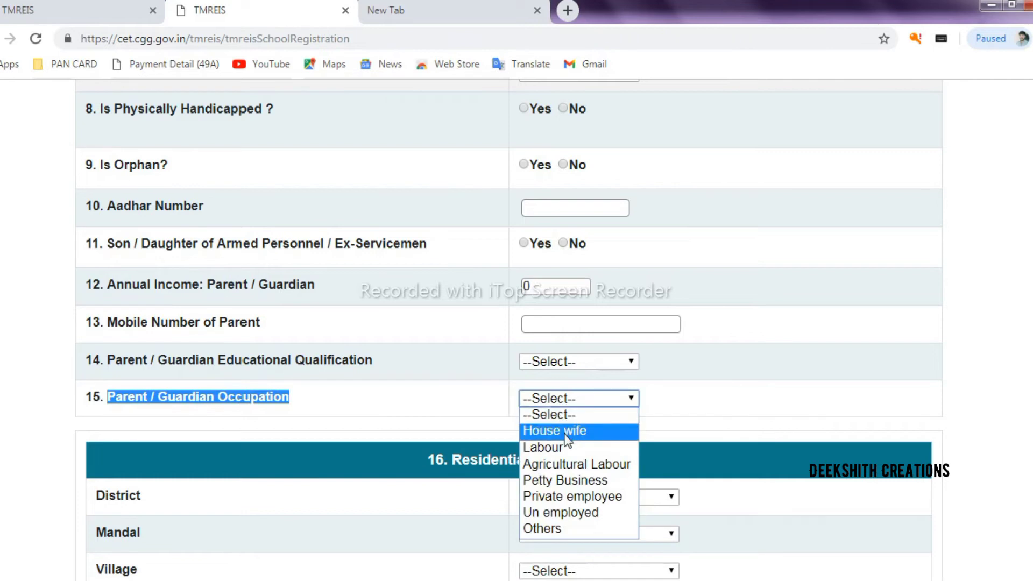
click(614, 471)
- Set the Residential Address district to NALGONDA and the mandal to CHANDUR
scroll(691, 399, down, 3)
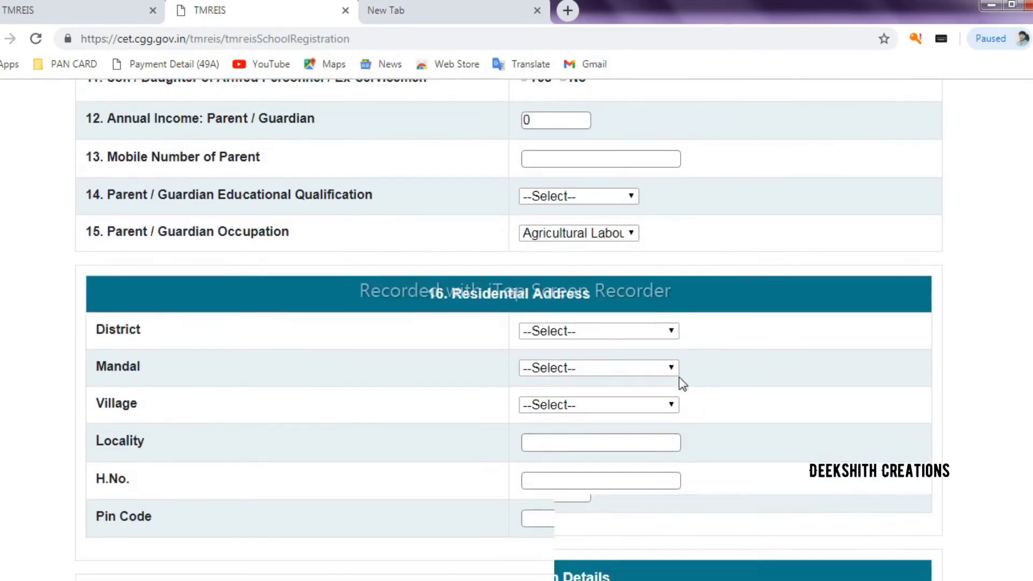
scroll(678, 377, down, 1)
drag(429, 214, 635, 229)
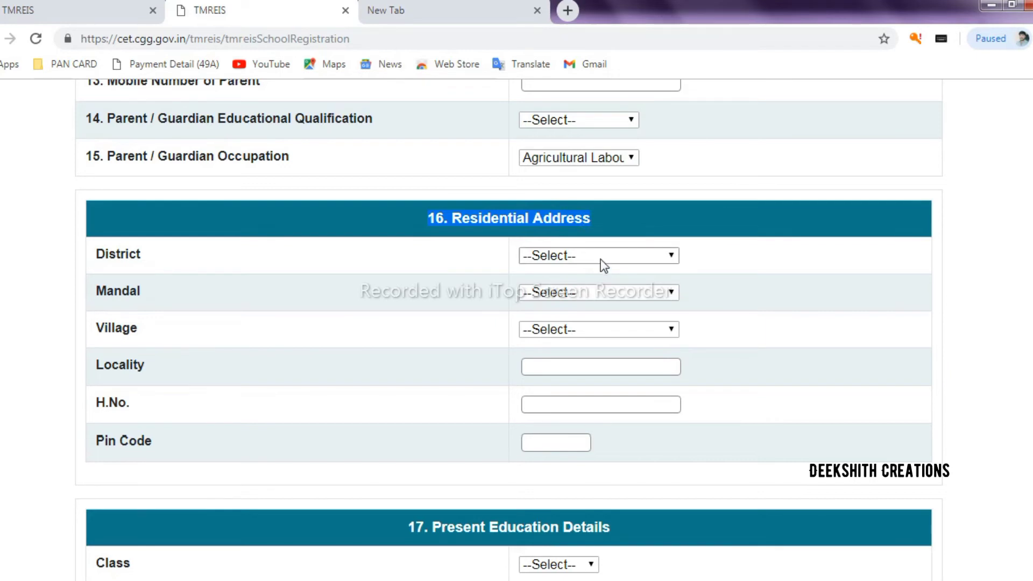
drag(86, 252, 145, 251)
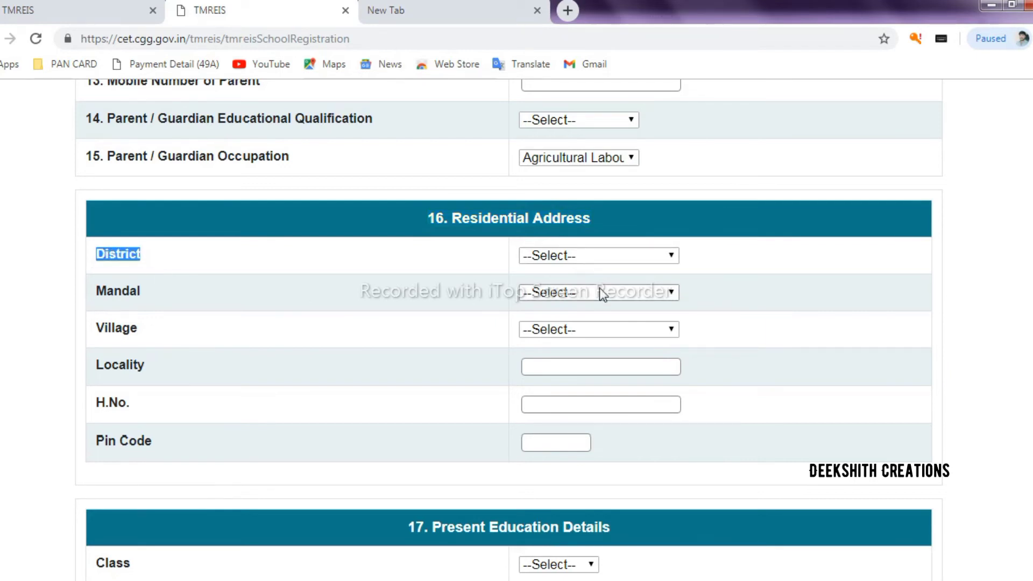
click(611, 260)
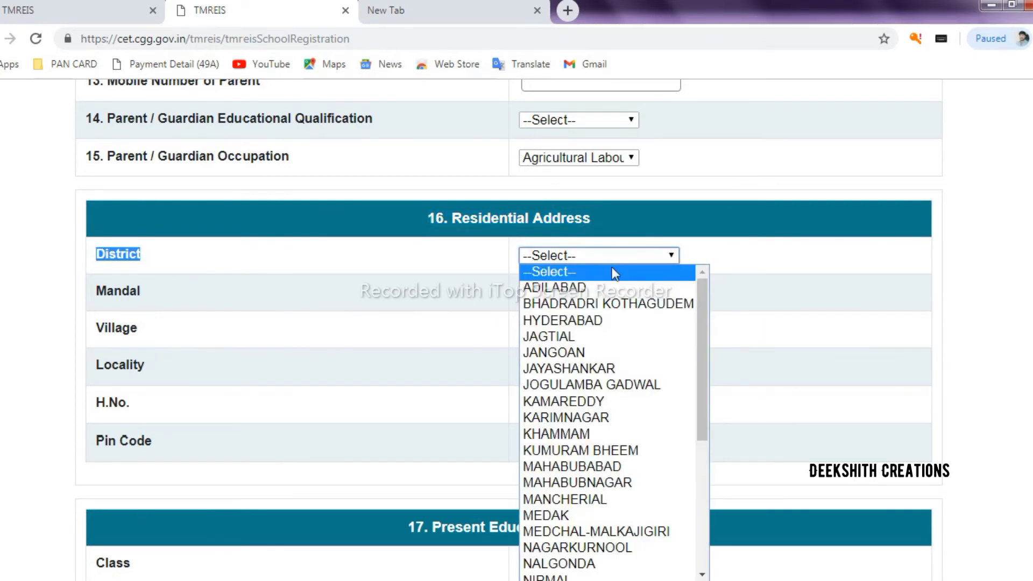
click(598, 554)
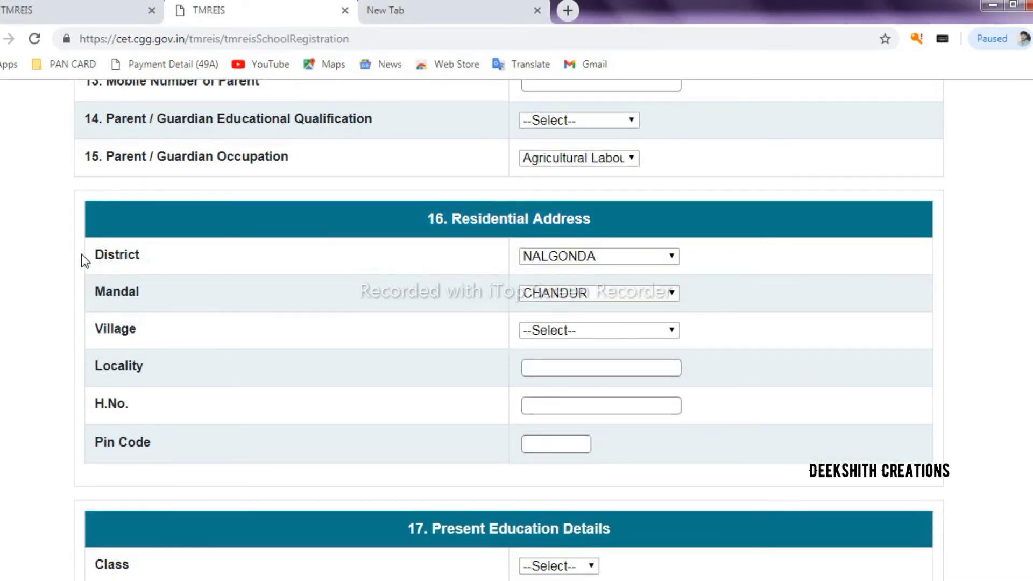
- Review the District and Mandal fields of the Residential Address and set the village to BANGARIGADDA
drag(91, 254, 183, 261)
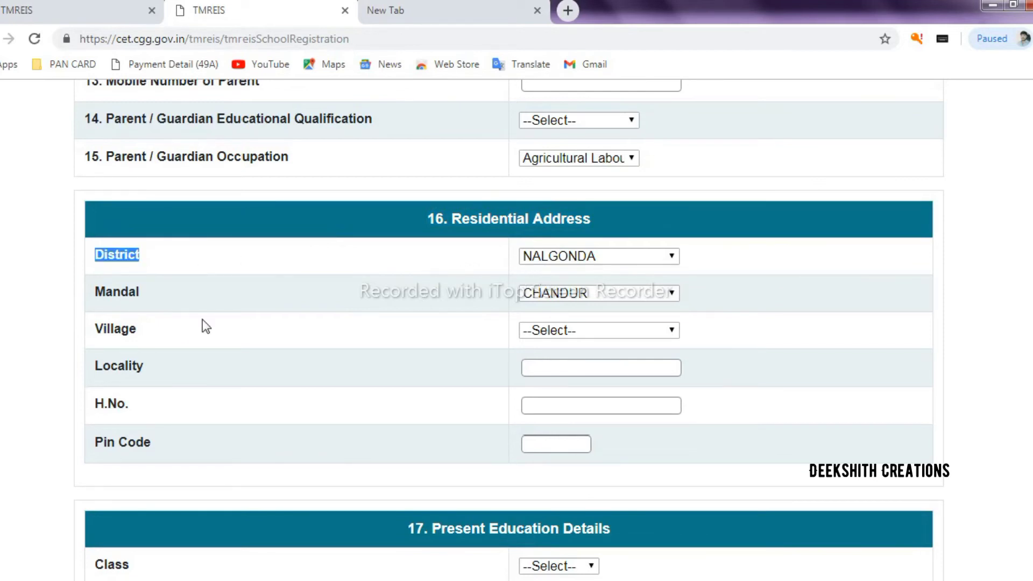
drag(91, 298, 160, 296)
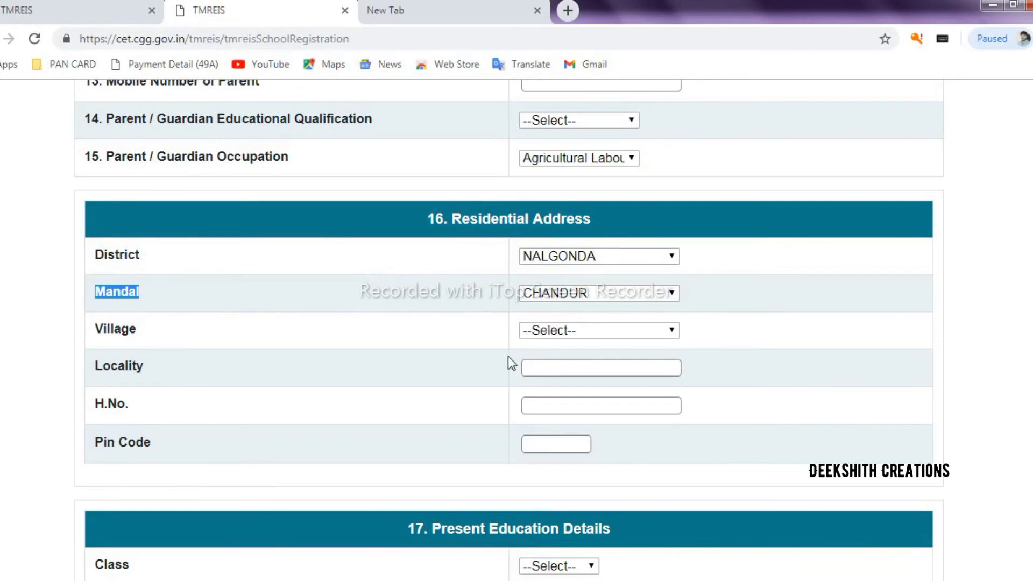
click(670, 333)
click(565, 52)
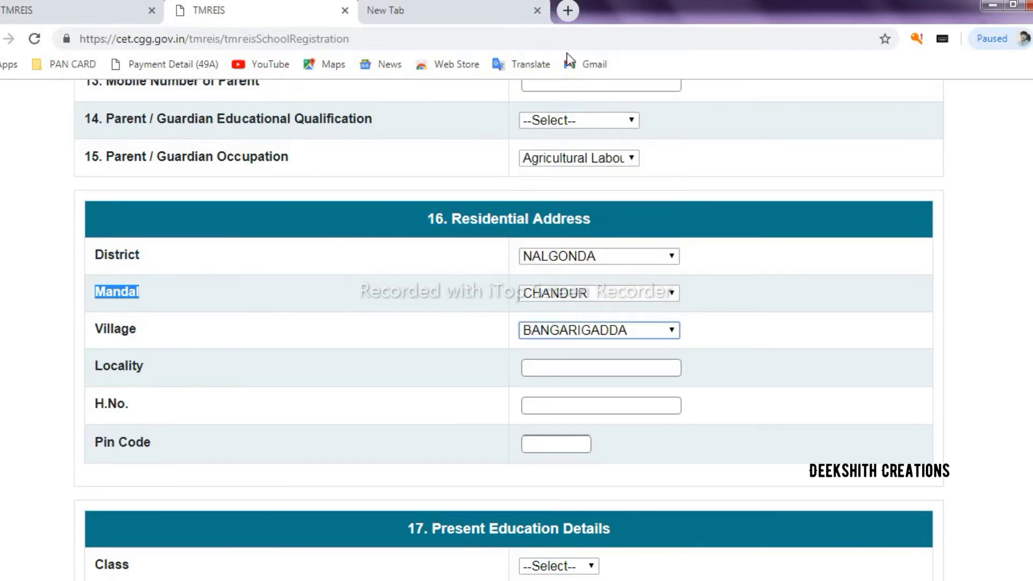
- Review the Locality, H.No. and Pin Code fields in Residential Address
click(185, 373)
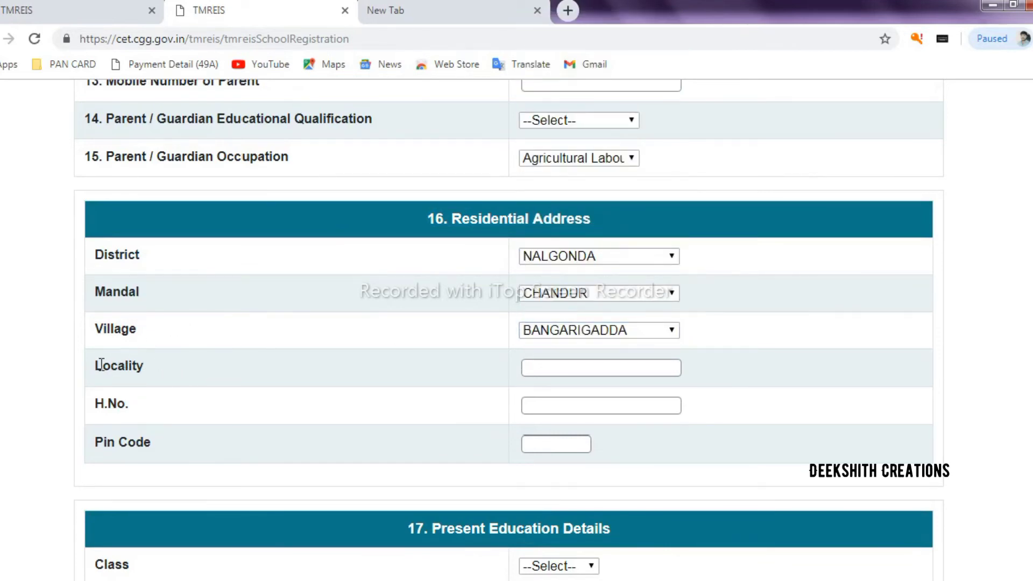
drag(103, 366, 192, 369)
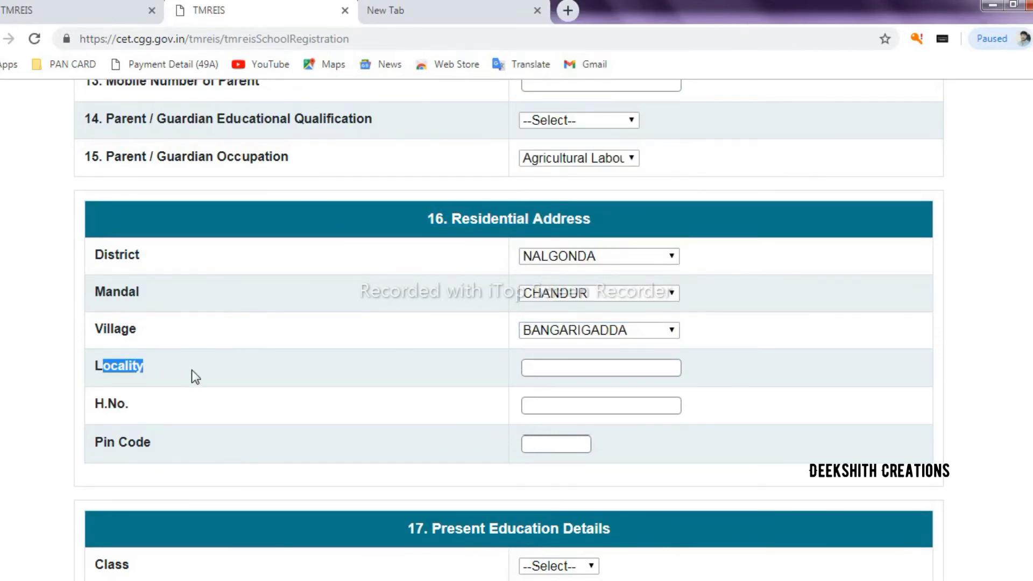
click(569, 378)
drag(134, 404, 599, 399)
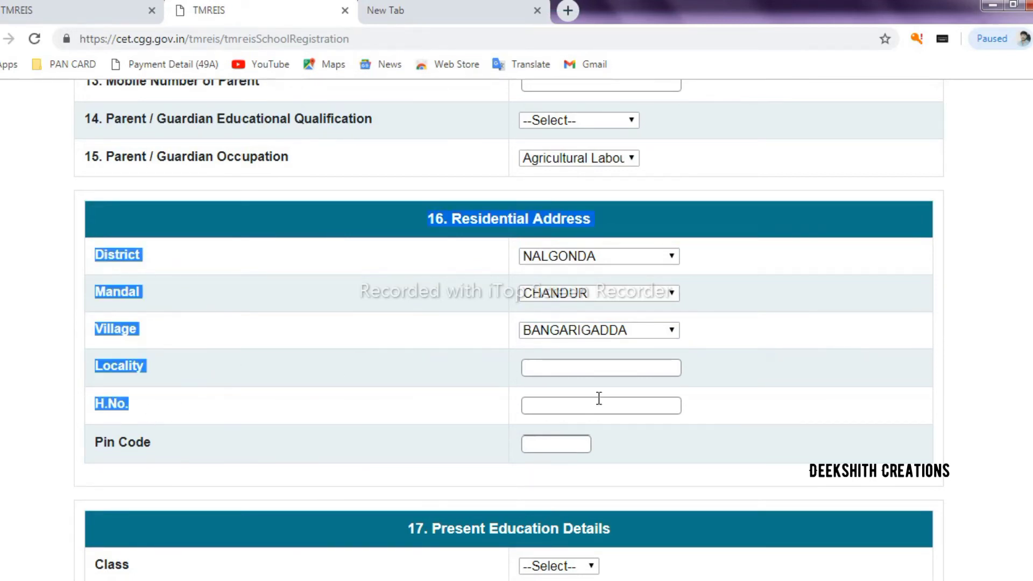
click(576, 399)
drag(96, 440, 564, 442)
click(564, 442)
- Set the class to VI Class in the Present Education Details section
scroll(895, 425, down, 5)
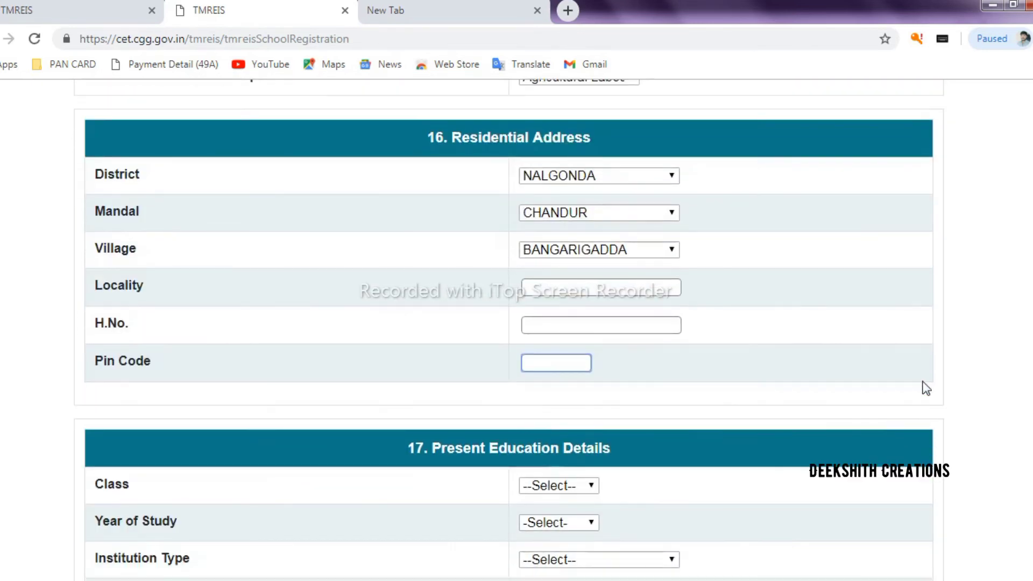
drag(407, 282, 575, 287)
click(676, 320)
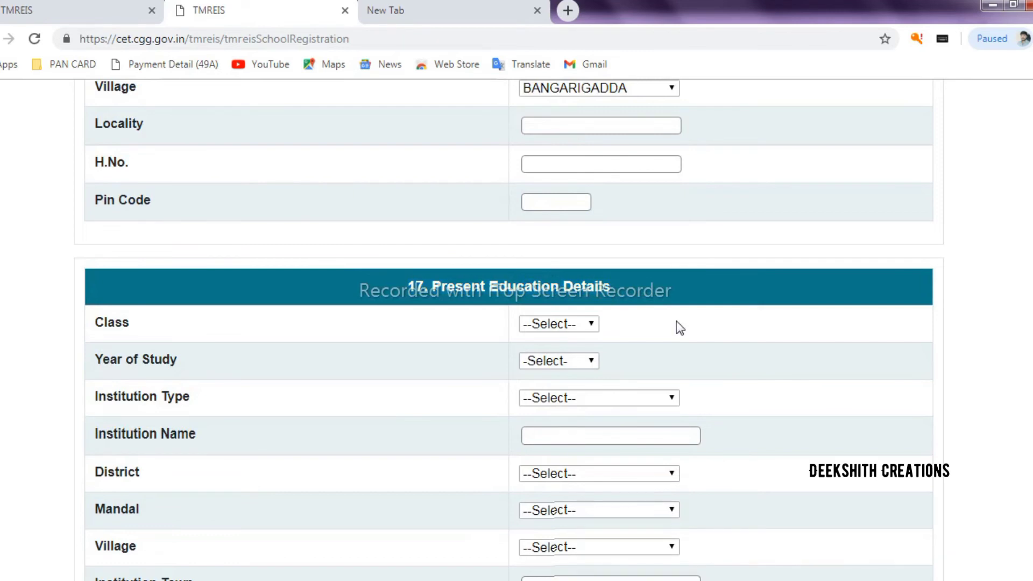
scroll(677, 321, down, 2)
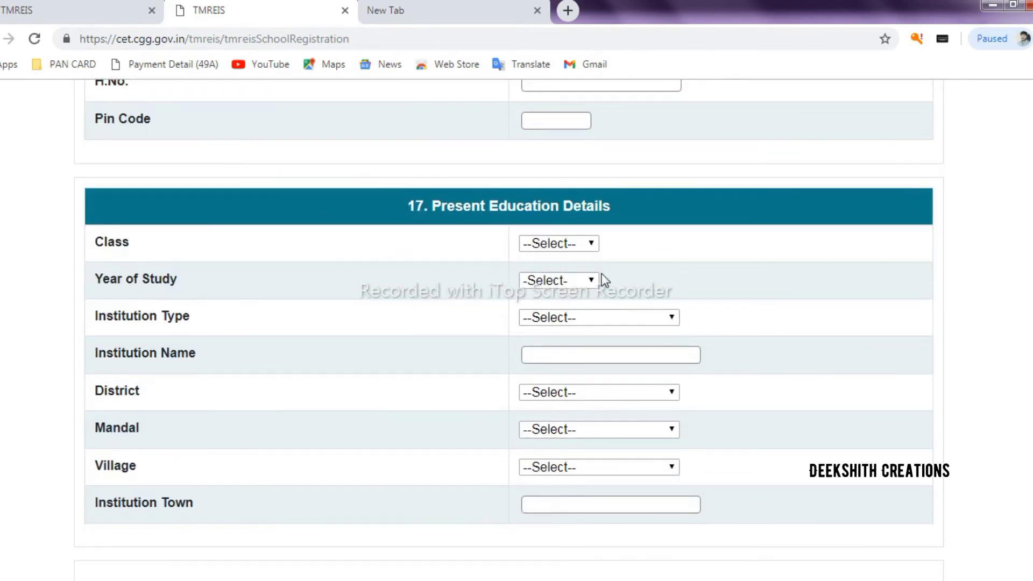
drag(85, 244, 184, 247)
click(576, 245)
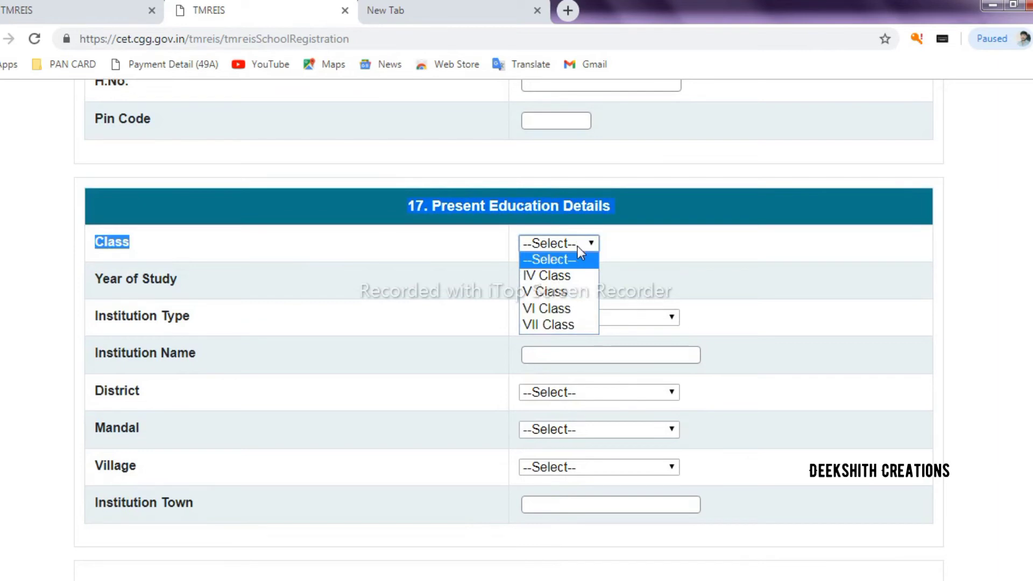
click(562, 309)
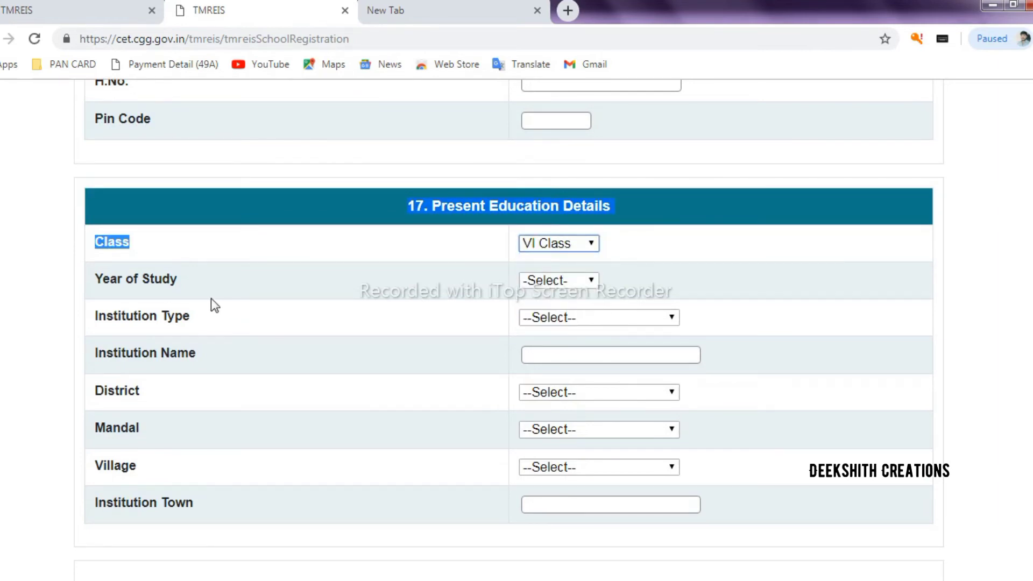
- Set the Year of Study in Present Education Details to 2022
click(293, 289)
drag(100, 281, 210, 282)
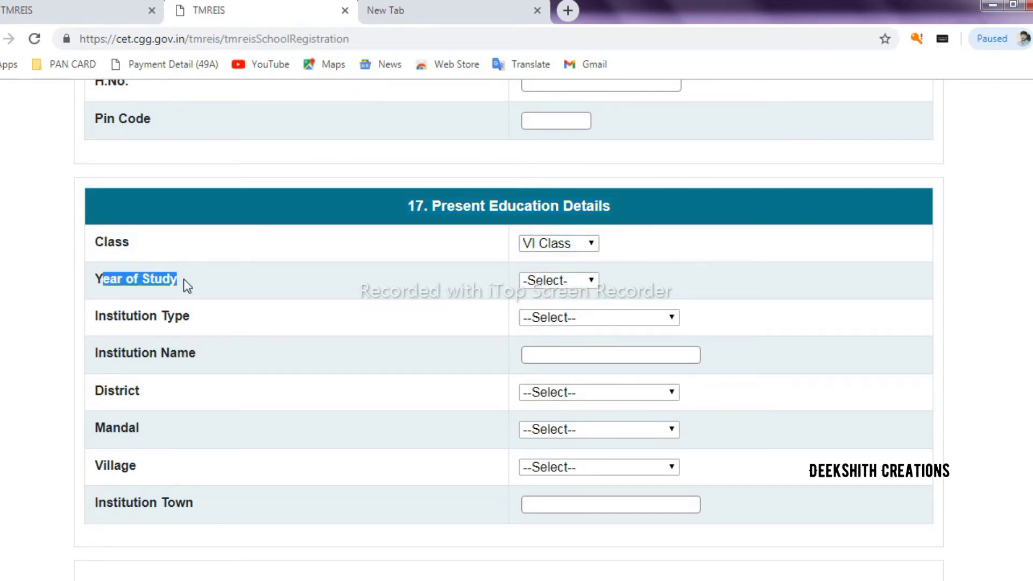
click(549, 285)
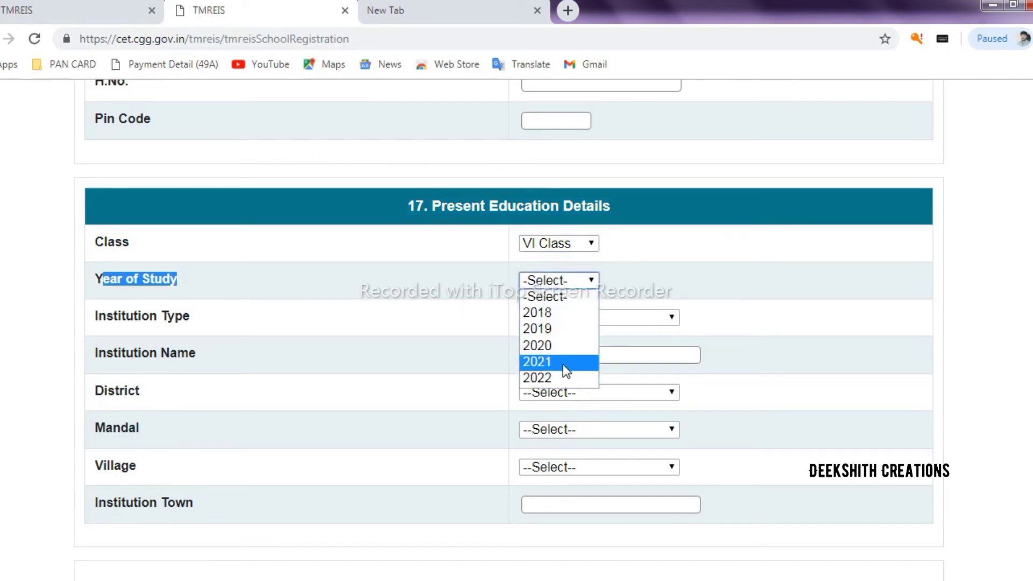
click(563, 378)
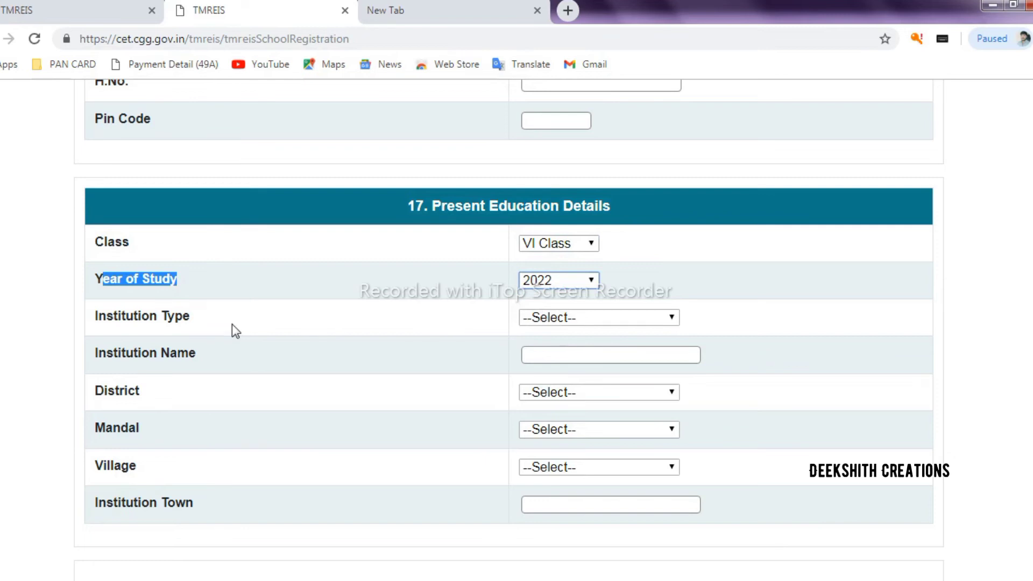
- Set the Institution Type to Government and place the cursor in the Institution Name field
click(603, 305)
click(596, 316)
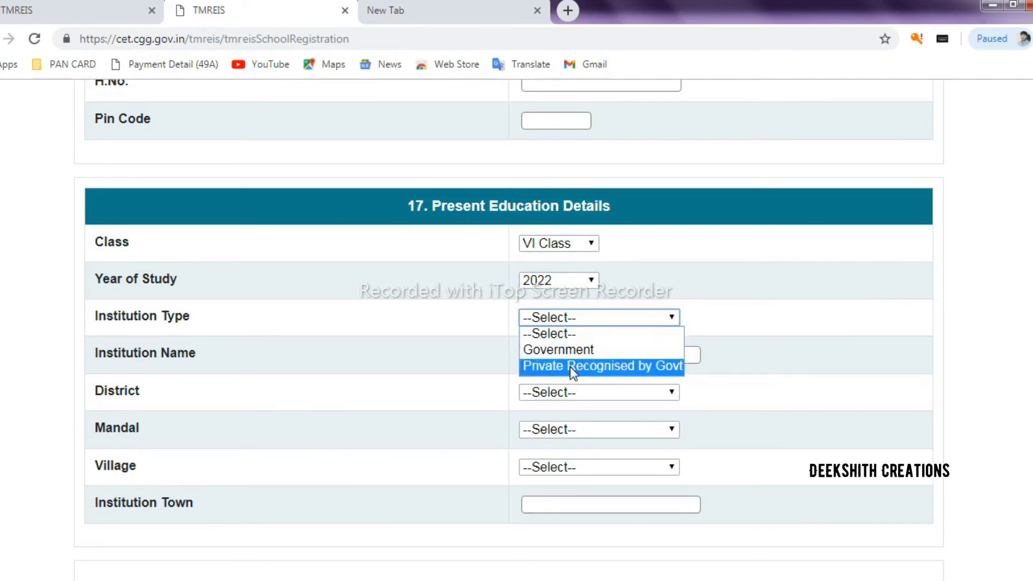
click(578, 351)
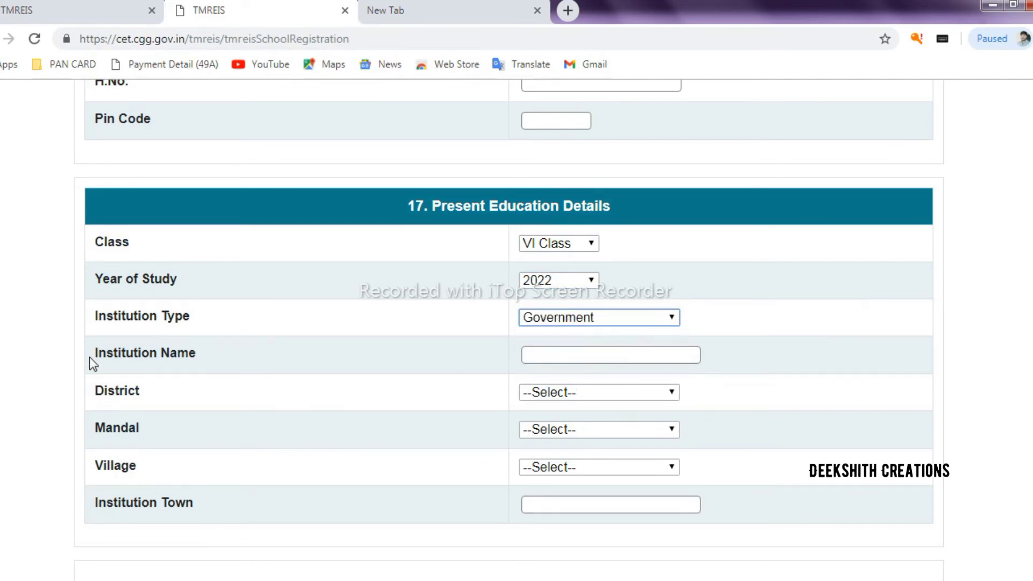
triple_click(161, 353)
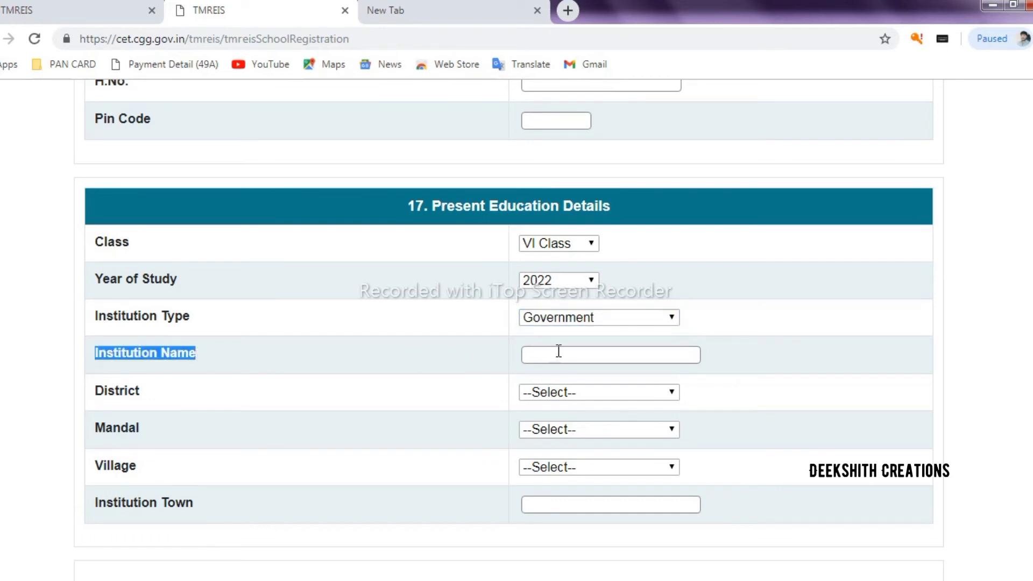
click(588, 353)
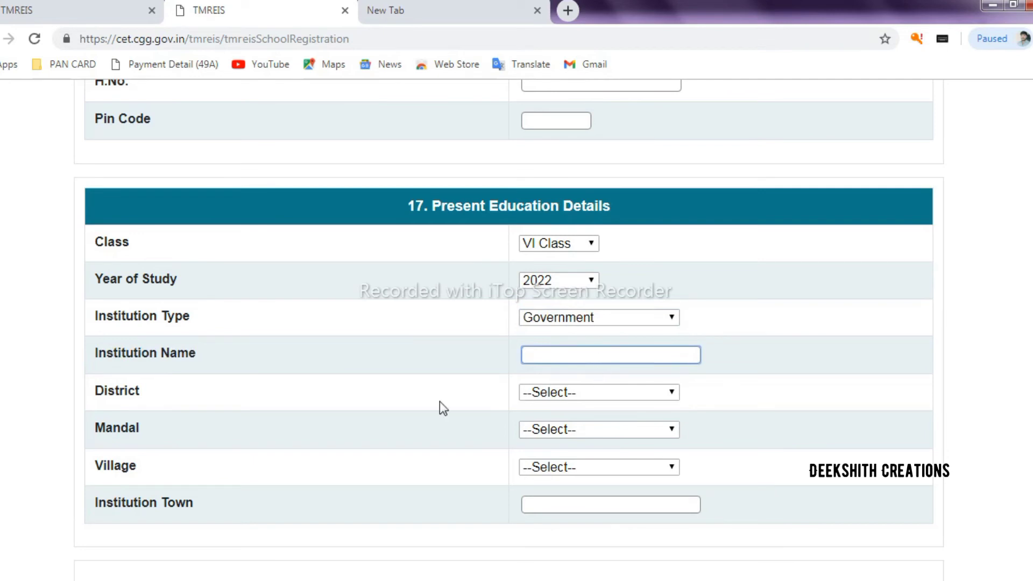
- Set the District in Present Education Details to NALGONDA
click(91, 394)
drag(94, 398, 224, 403)
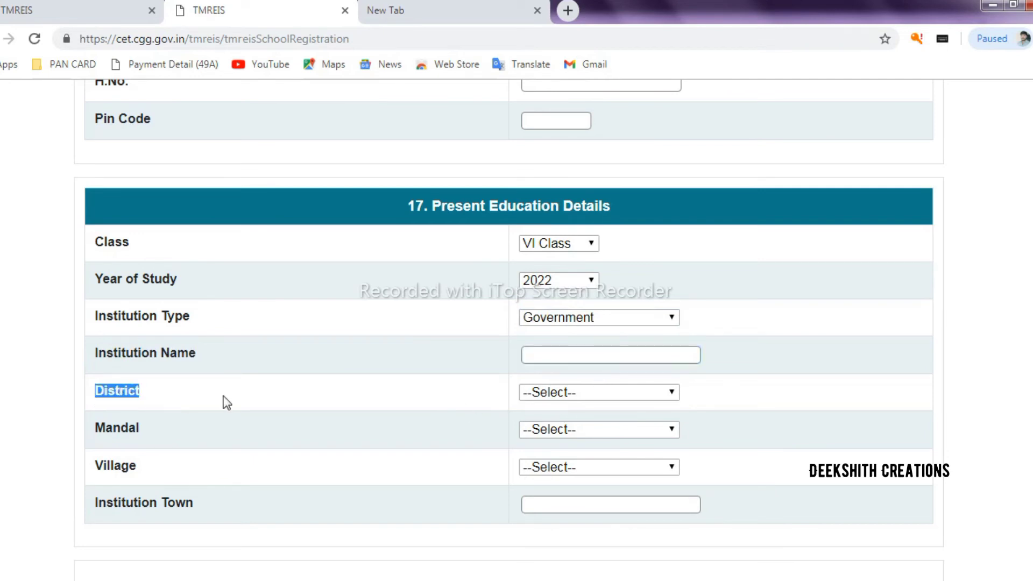
click(597, 390)
scroll(585, 283, down, 1)
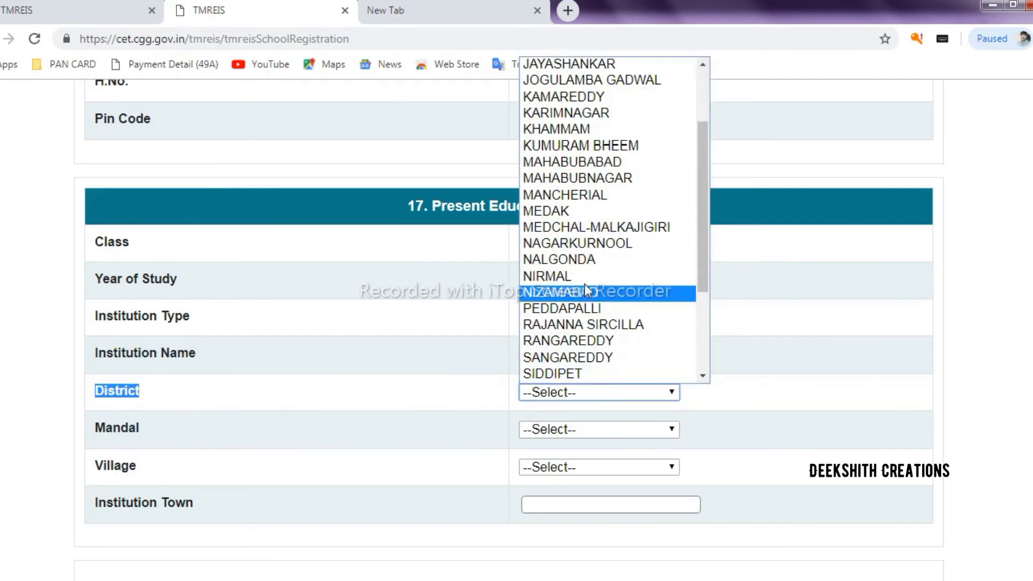
click(591, 257)
click(334, 432)
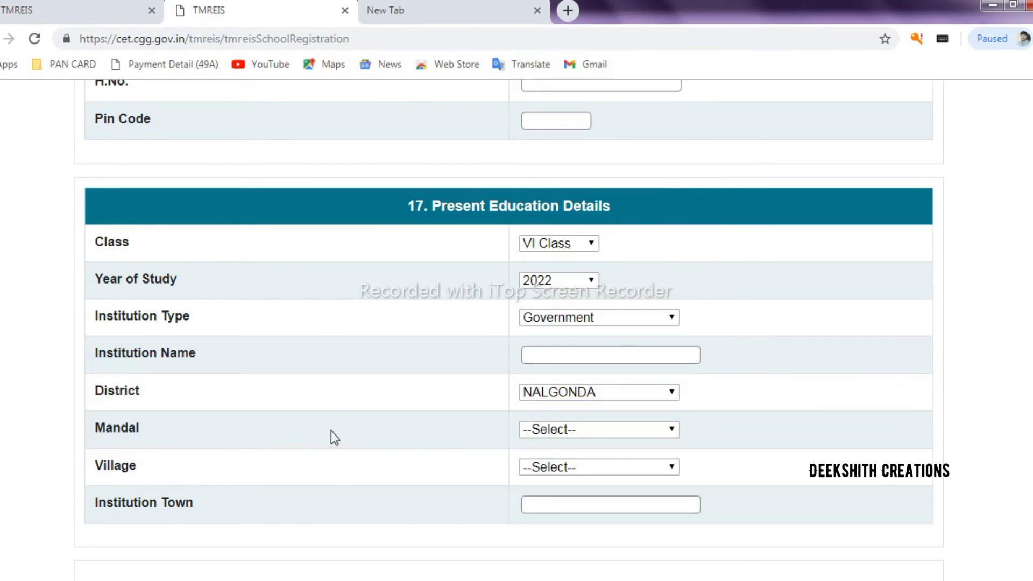
- Set the Mandal in Present Education Details to CHANDUR
double_click(109, 425)
click(597, 430)
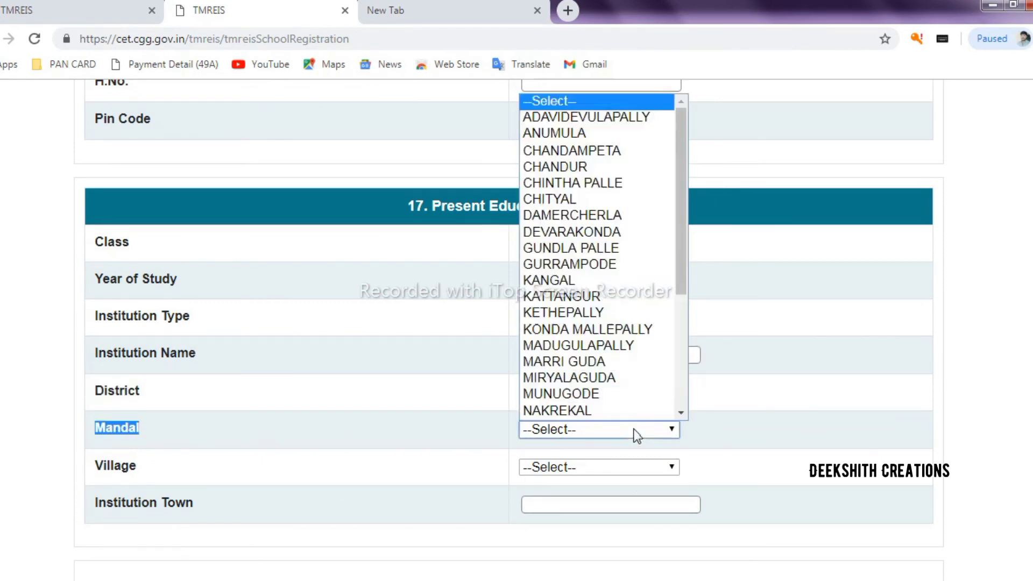
click(593, 168)
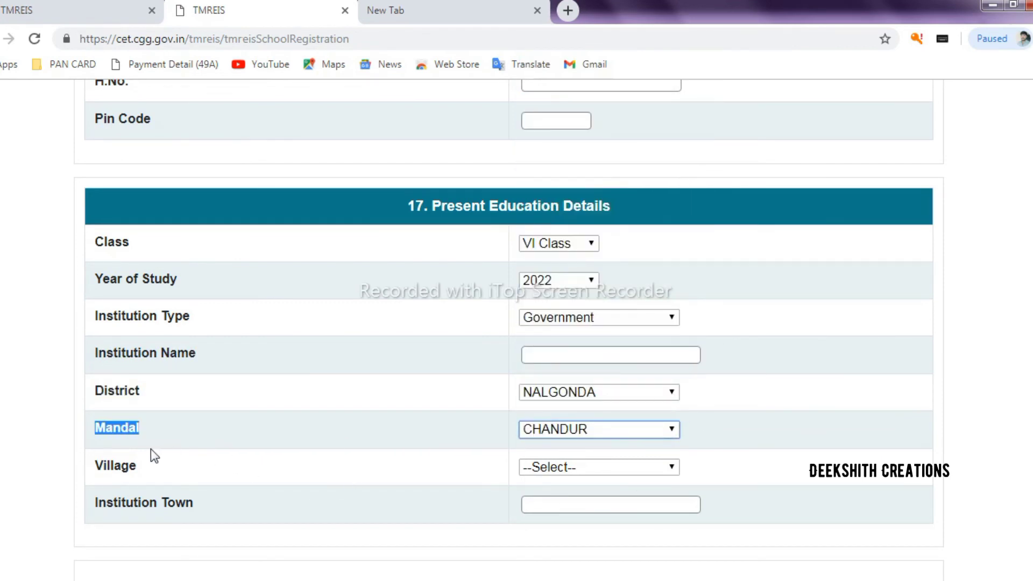
- Set the Village in Present Education Details to BANGARIGADDA
double_click(108, 466)
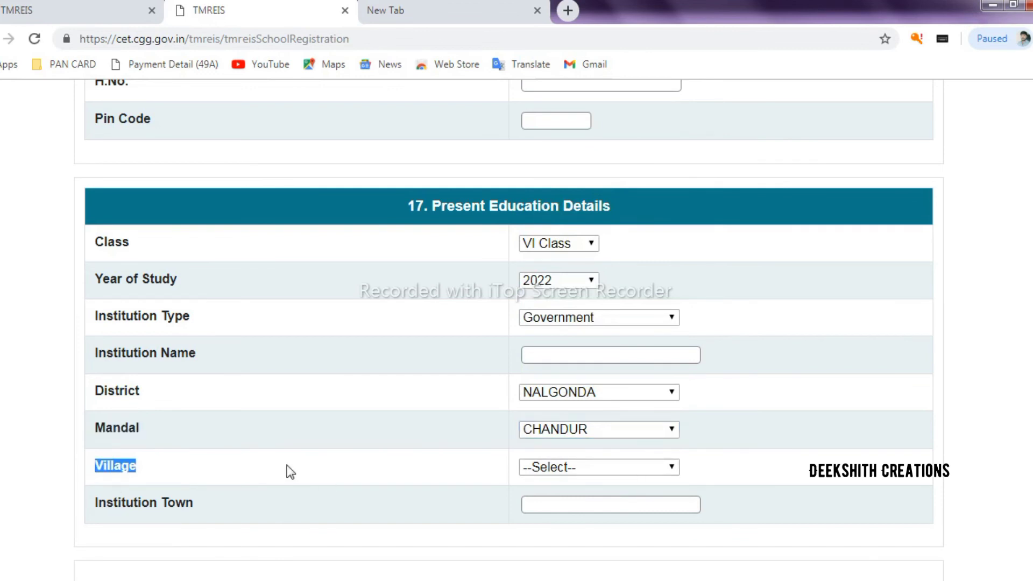
click(602, 467)
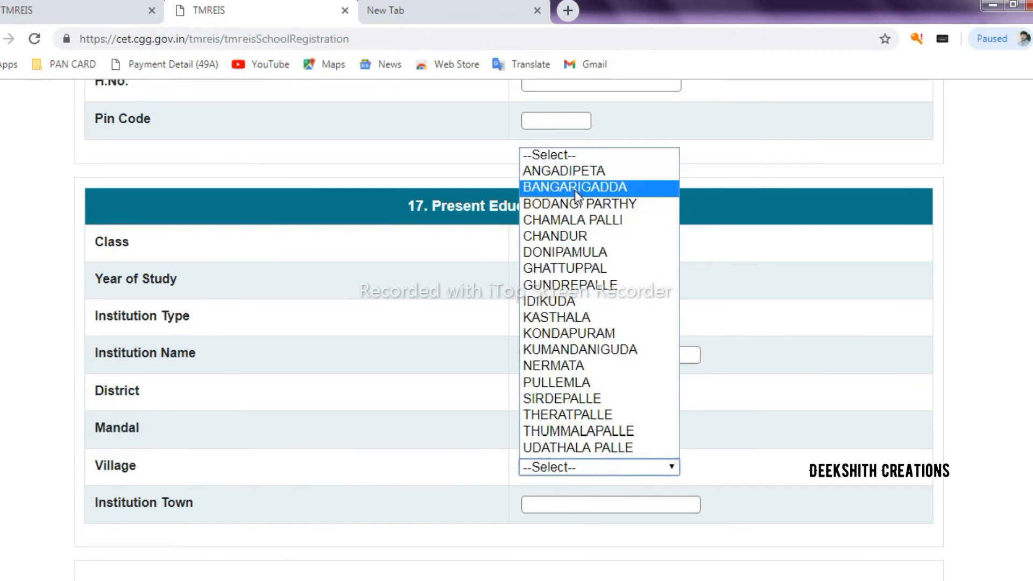
click(575, 188)
- Highlight the Institution Town label and place the cursor in its empty field
scroll(482, 502, down, 2)
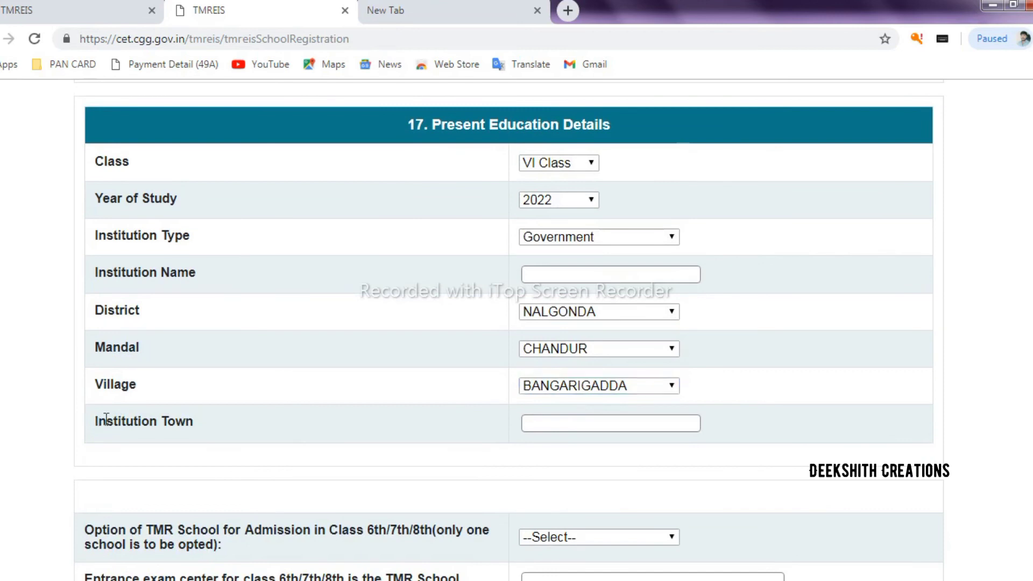
triple_click(106, 419)
click(386, 423)
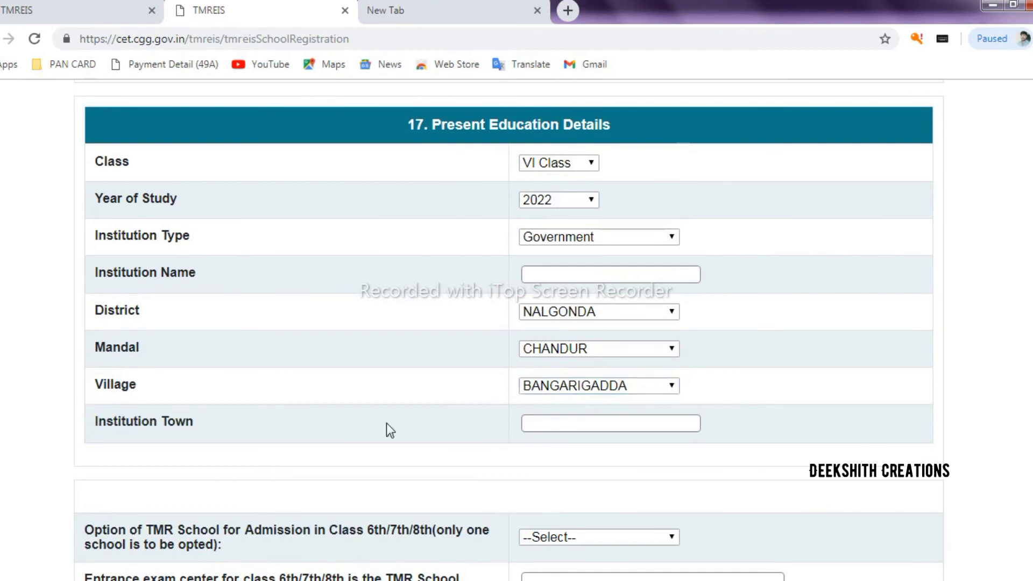
click(603, 423)
- Review the TMR School option, the entrance exam center field and the format and size note in the Documents section
scroll(637, 424, down, 2)
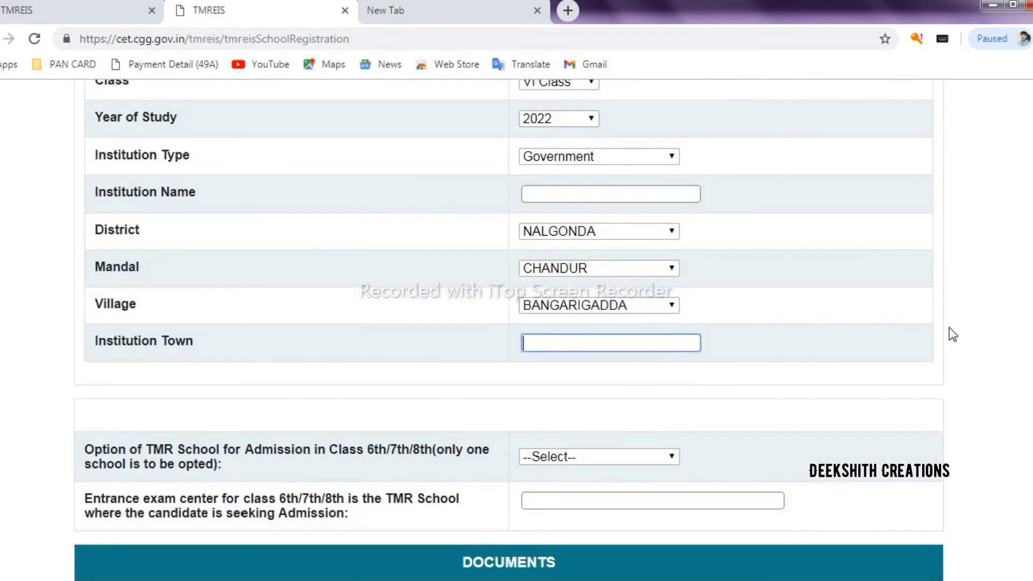
scroll(918, 296, down, 4)
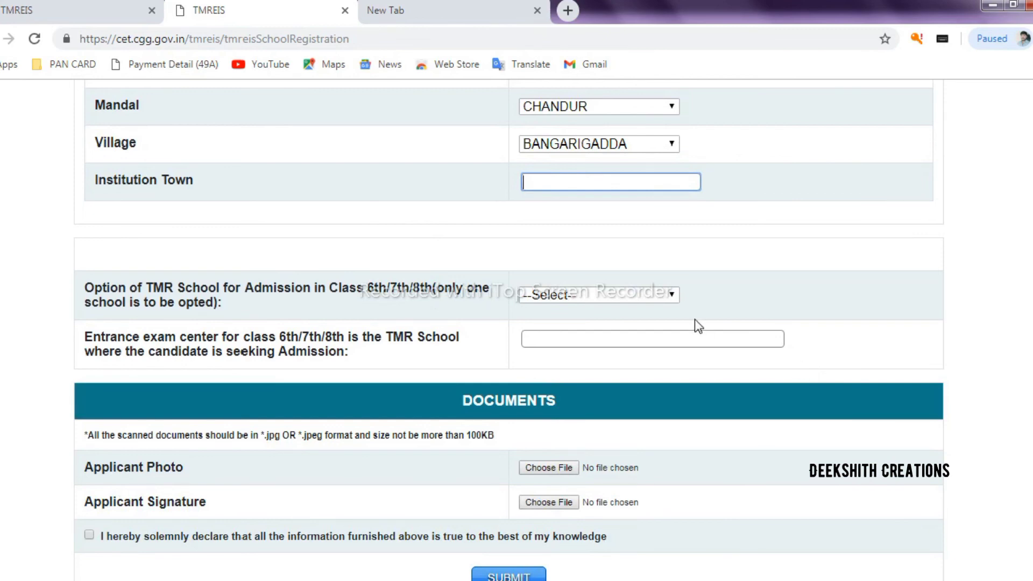
scroll(838, 293, down, 3)
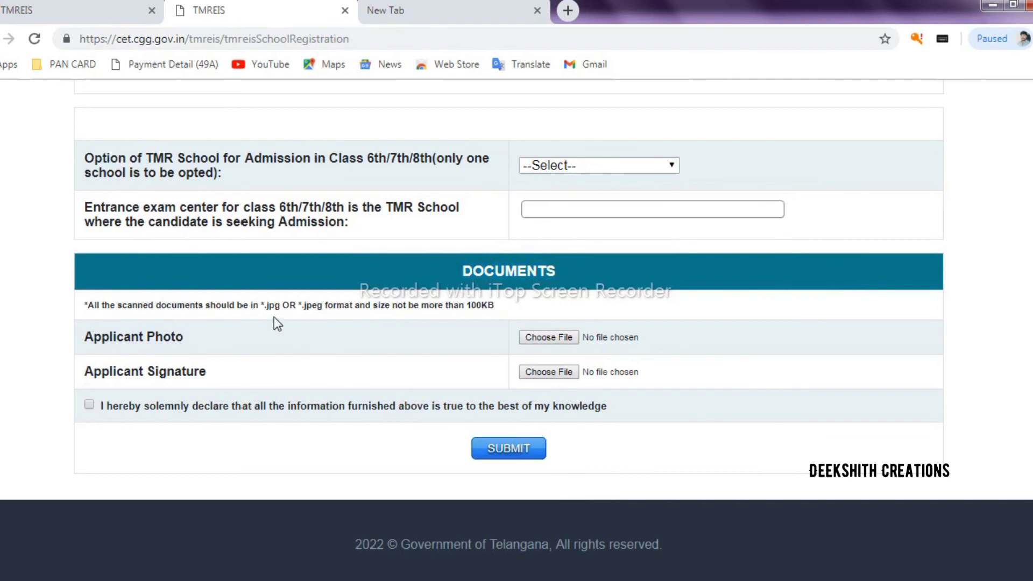
drag(97, 305, 521, 318)
click(526, 302)
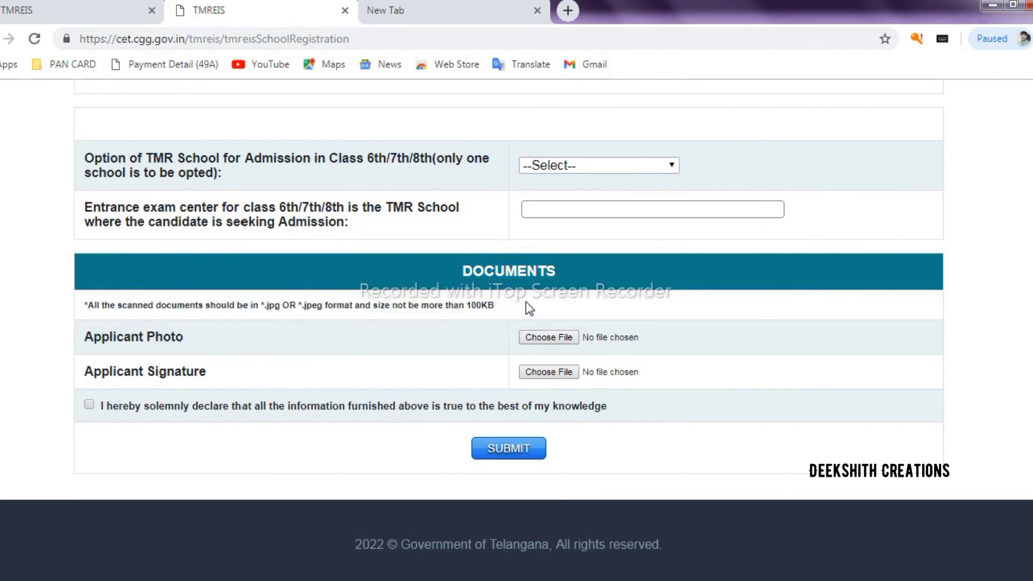